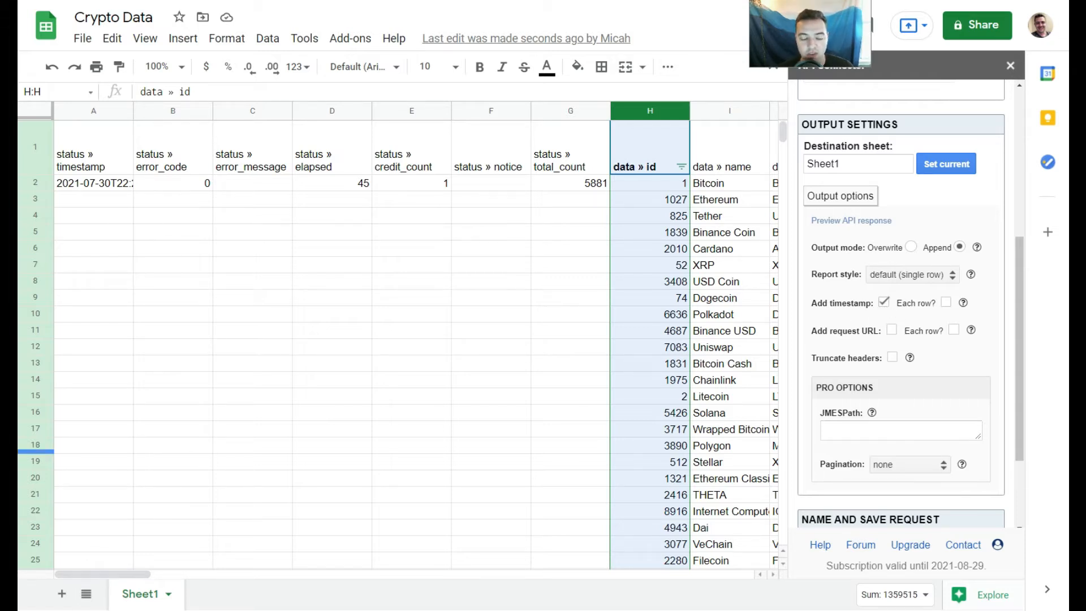
# - Browse the imported crypto data, examining the header row and the appended batch starting at row 102
pyautogui.click(171, 185)
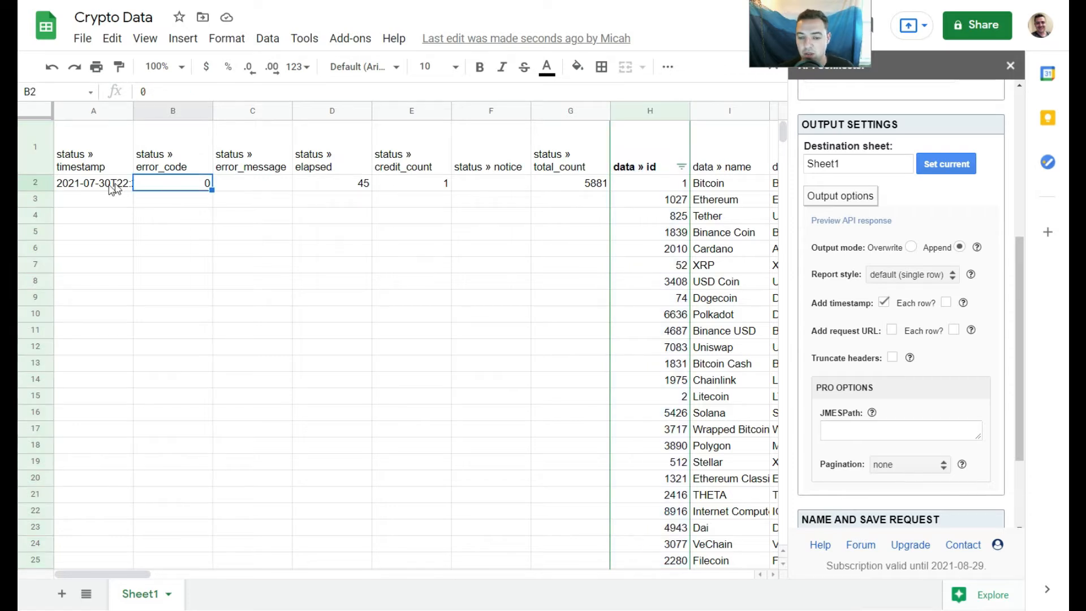
pyautogui.click(161, 167)
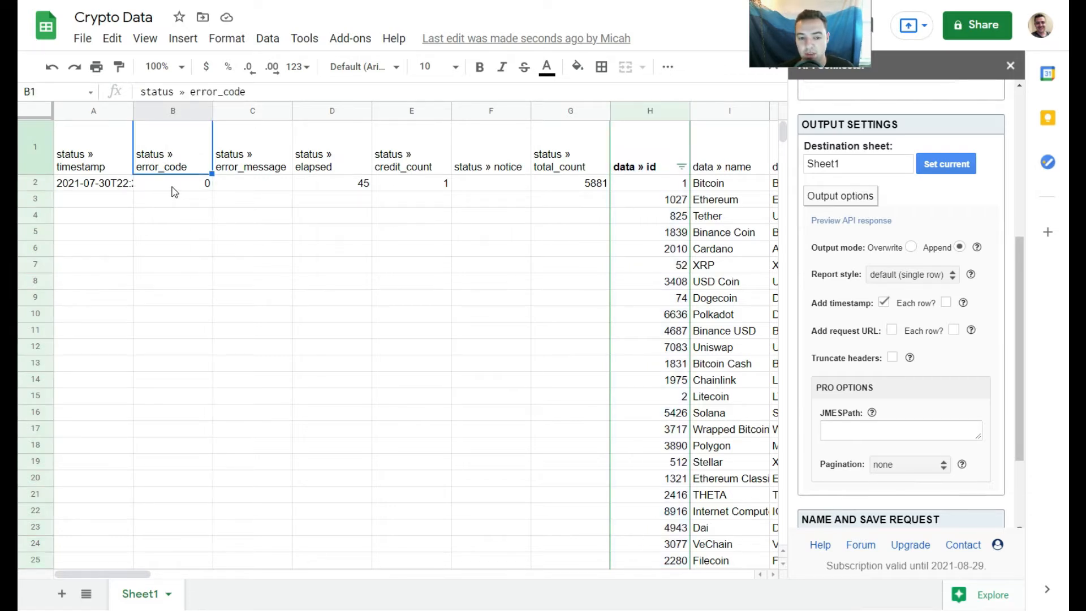
pyautogui.click(173, 188)
pyautogui.moveTo(789, 140); pyautogui.dragTo(790, 176)
pyautogui.click(171, 251)
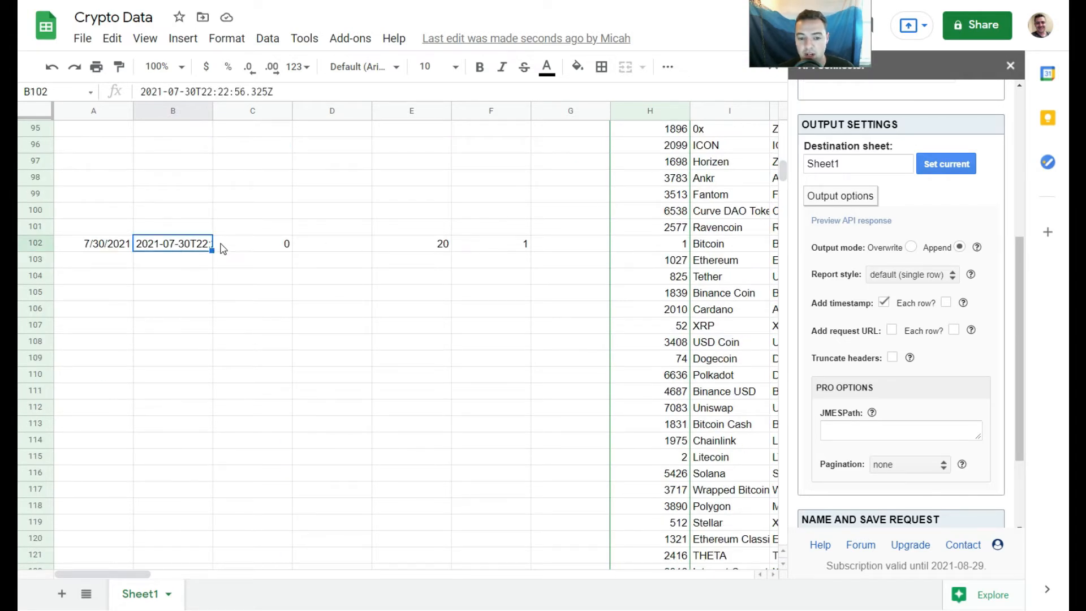
pyautogui.click(230, 249)
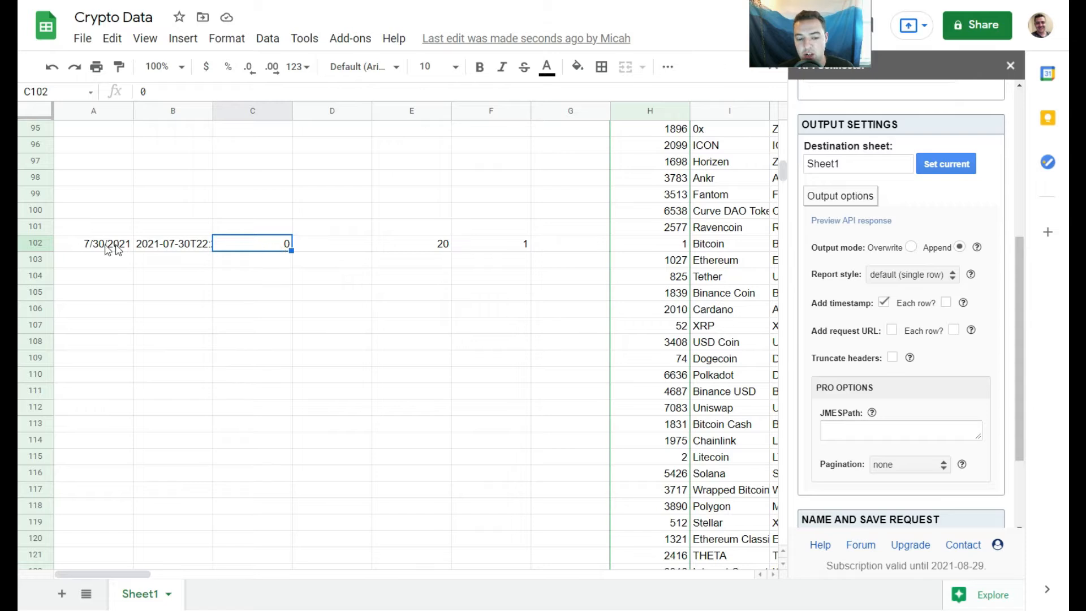
pyautogui.click(155, 111)
pyautogui.moveTo(783, 168); pyautogui.dragTo(791, 222)
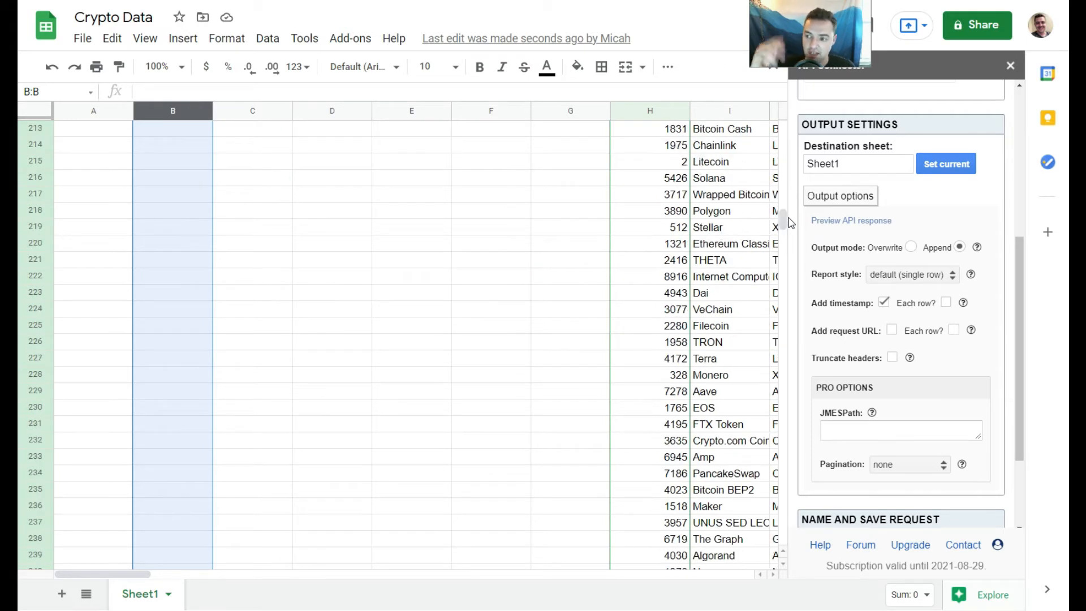
pyautogui.moveTo(783, 220); pyautogui.dragTo(781, 299)
# - Inspect the cells around rows 401 and 402 where the next appended batch begins
pyautogui.click(718, 327)
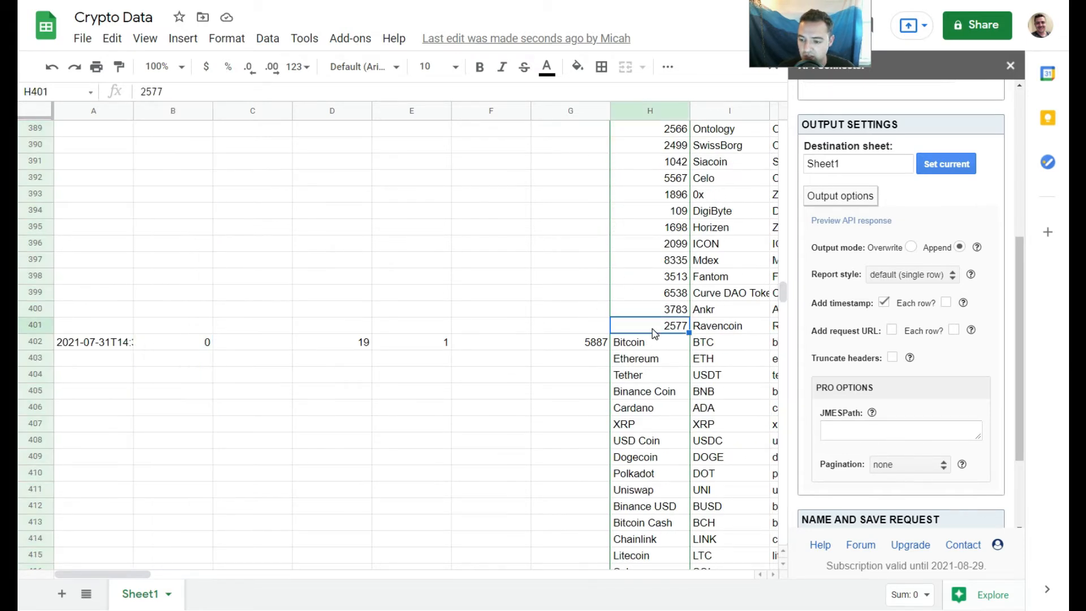
pyautogui.click(650, 346)
pyautogui.click(722, 324)
pyautogui.click(654, 342)
pyautogui.click(716, 325)
pyautogui.click(674, 344)
pyautogui.click(676, 331)
pyautogui.click(585, 347)
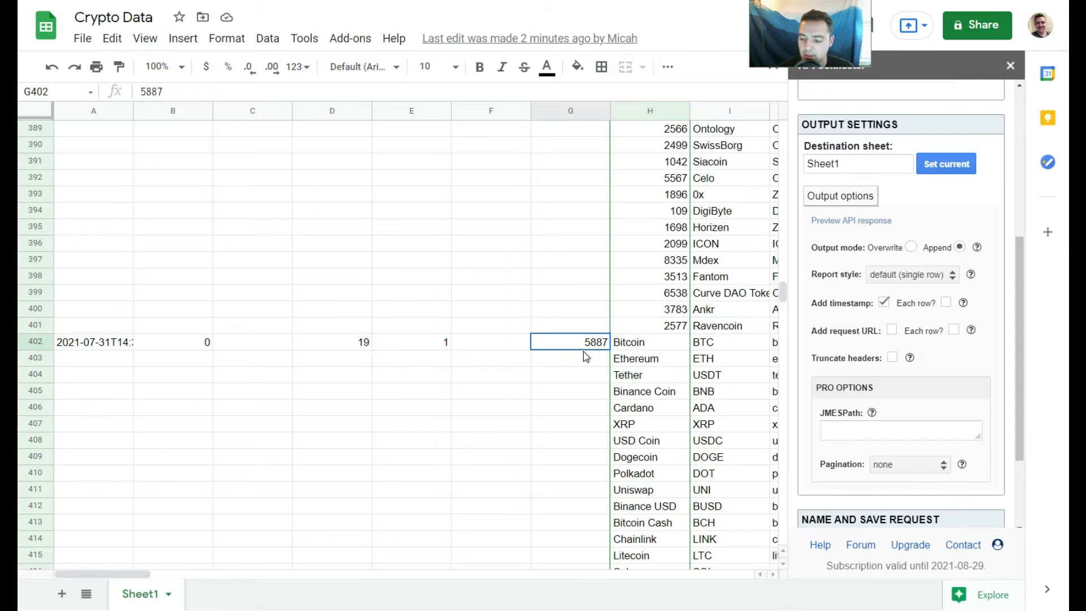
pyautogui.click(775, 328)
pyautogui.click(729, 343)
# - Turn off the Add timestamp option and save the Crypto Data Fetch request
pyautogui.click(207, 344)
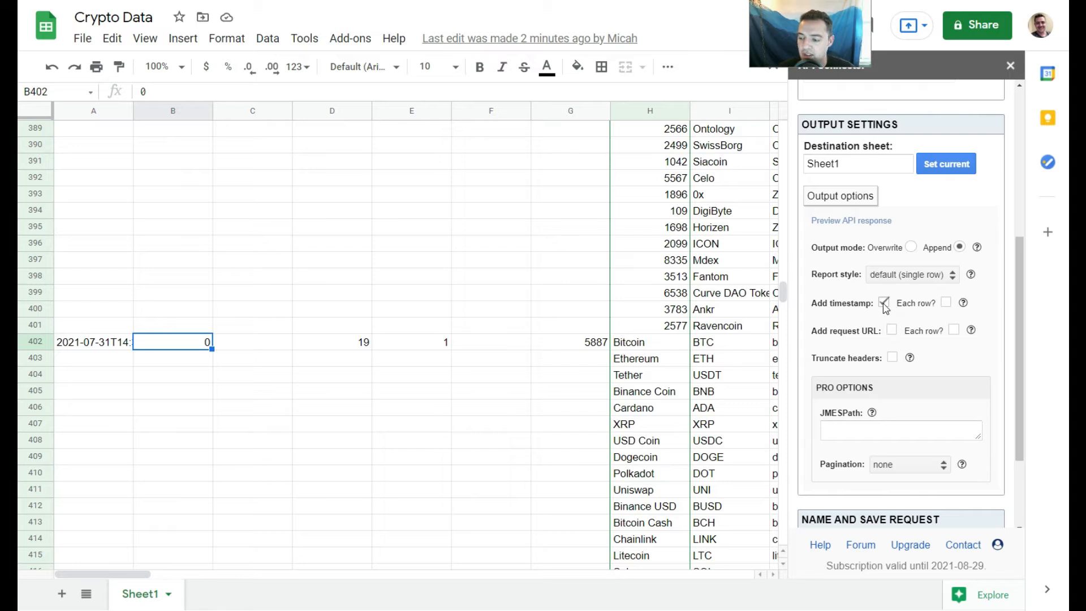
pyautogui.scroll(-2, 914, 385)
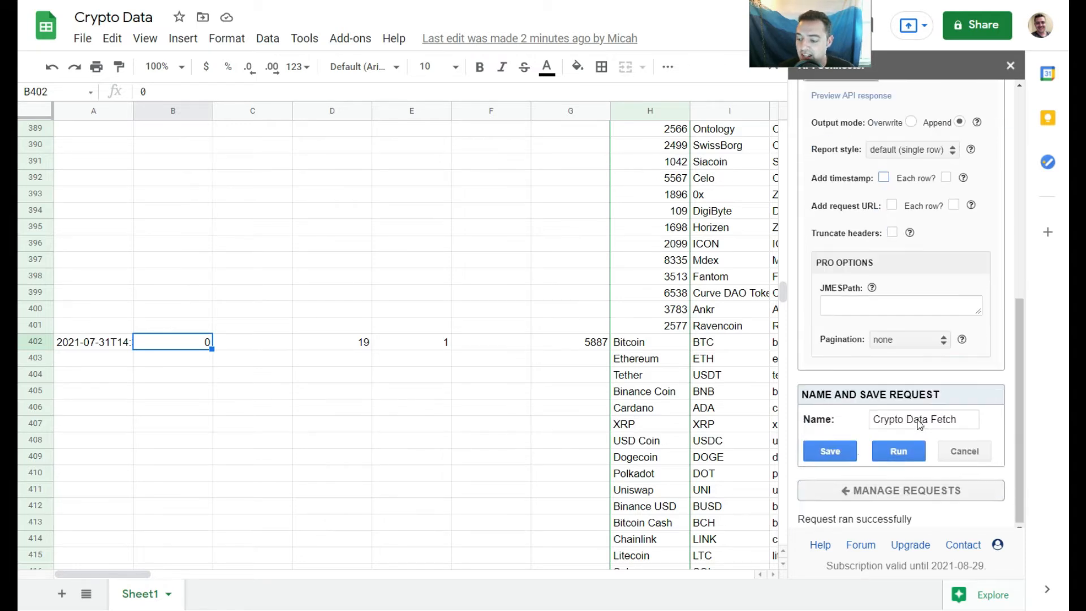
pyautogui.click(829, 448)
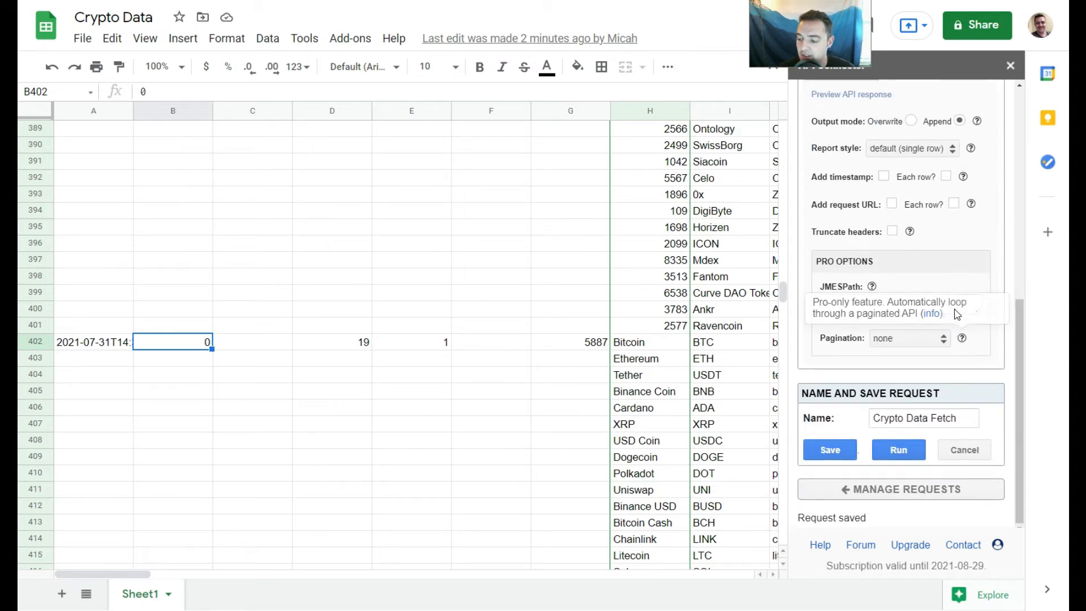
# - Select rows 102 through 401 holding the second appended batch and delete them
pyautogui.scroll(1, 954, 314)
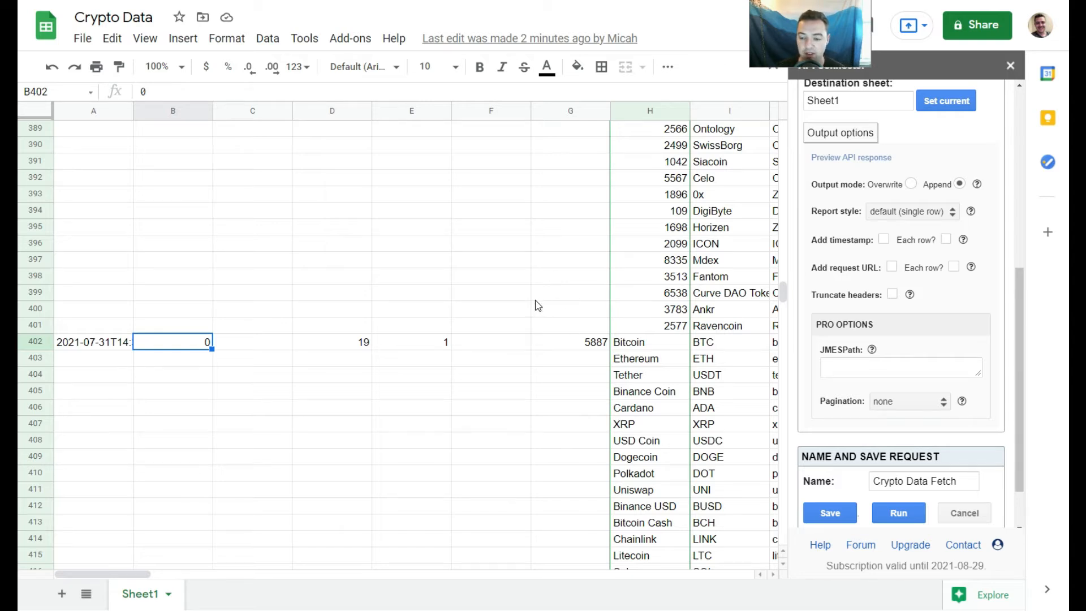
pyautogui.click(35, 325)
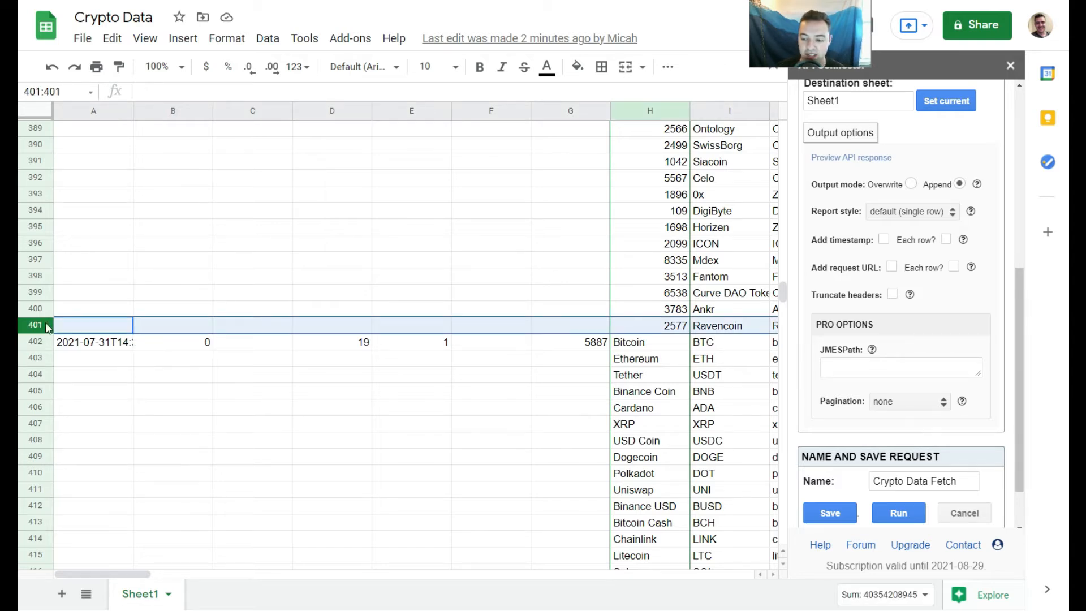
pyautogui.scroll(4, 744, 288)
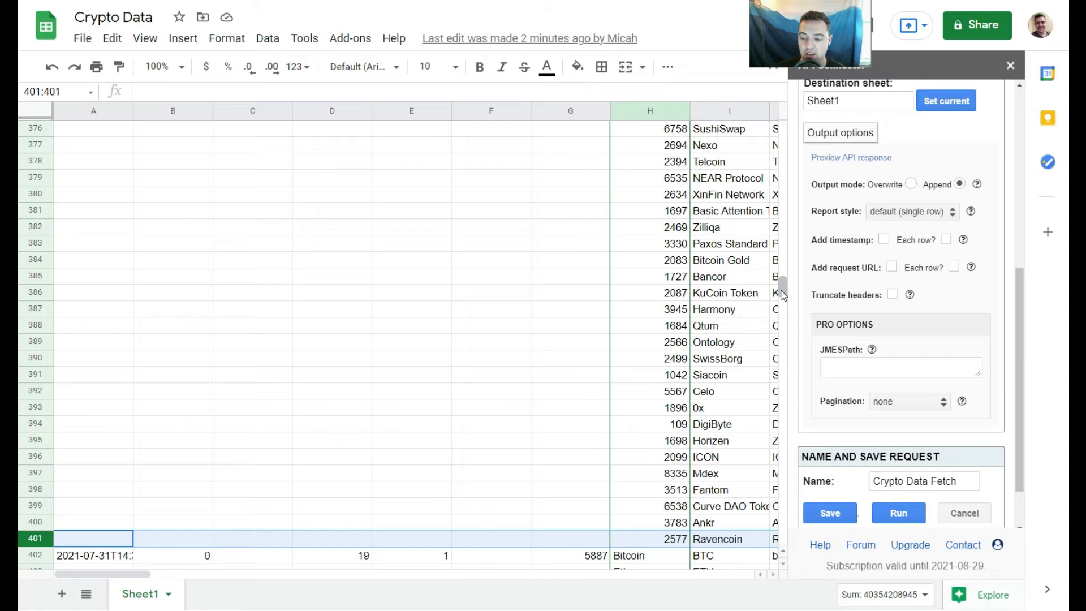
pyautogui.moveTo(783, 294); pyautogui.dragTo(778, 175)
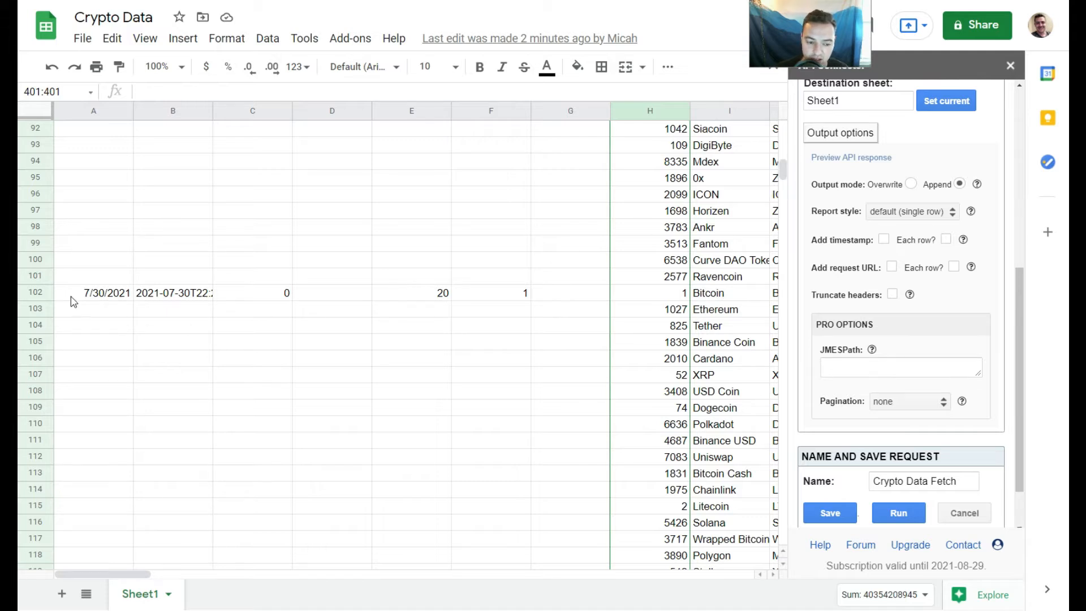
pyautogui.keyDown('shift'); pyautogui.click(45, 291); pyautogui.keyUp('shift')
pyautogui.rightClick(45, 291)
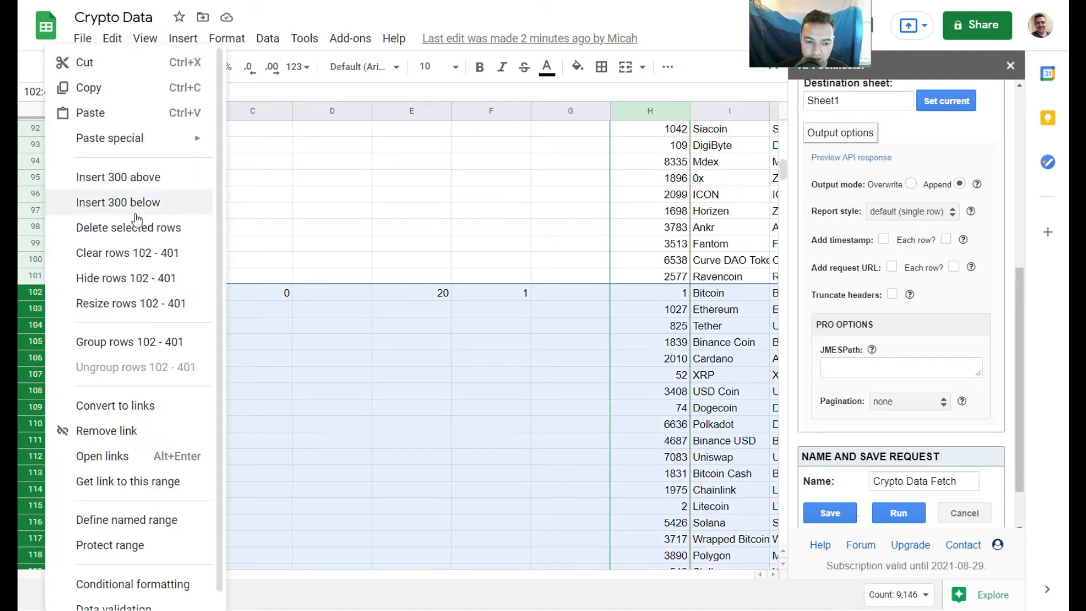
pyautogui.click(141, 231)
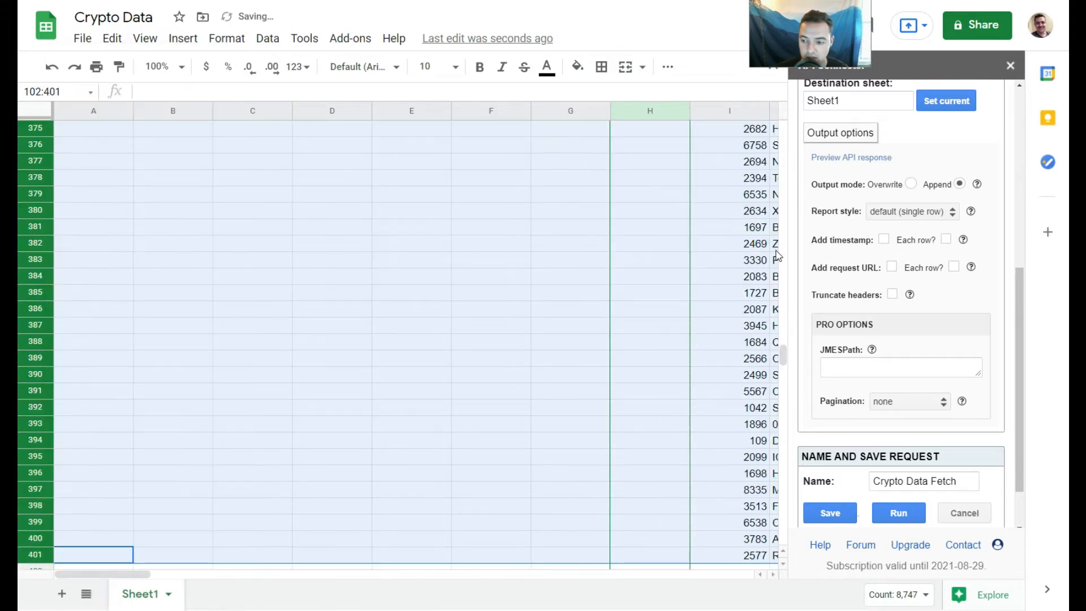
# - Select rows 2 through 101 holding the first data batch and delete them
pyautogui.moveTo(782, 346); pyautogui.dragTo(782, 123)
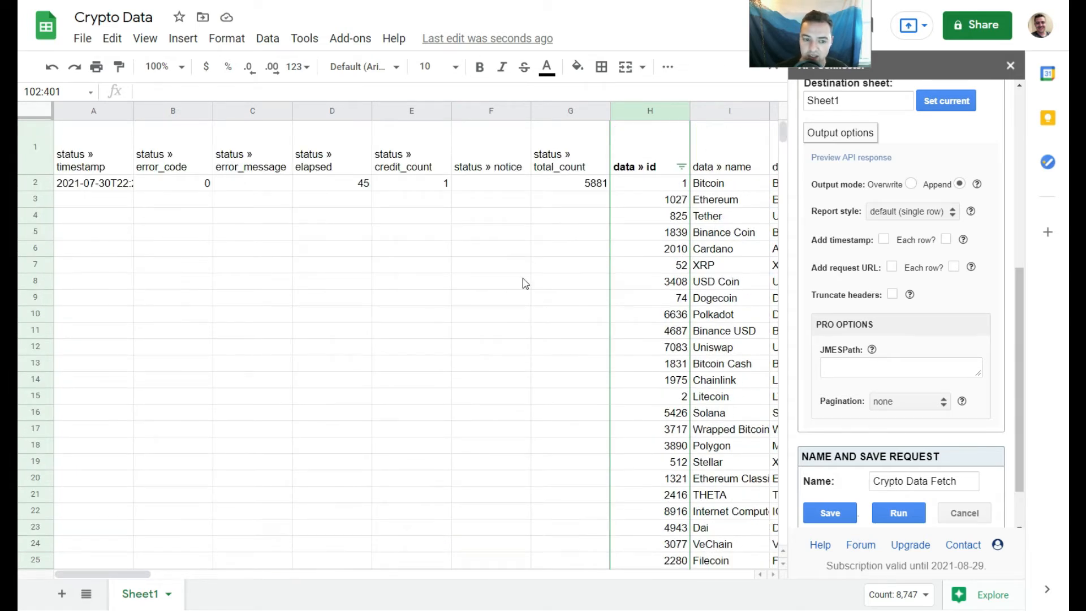
pyautogui.scroll(-4, 782, 139)
pyautogui.scroll(-12, 790, 148)
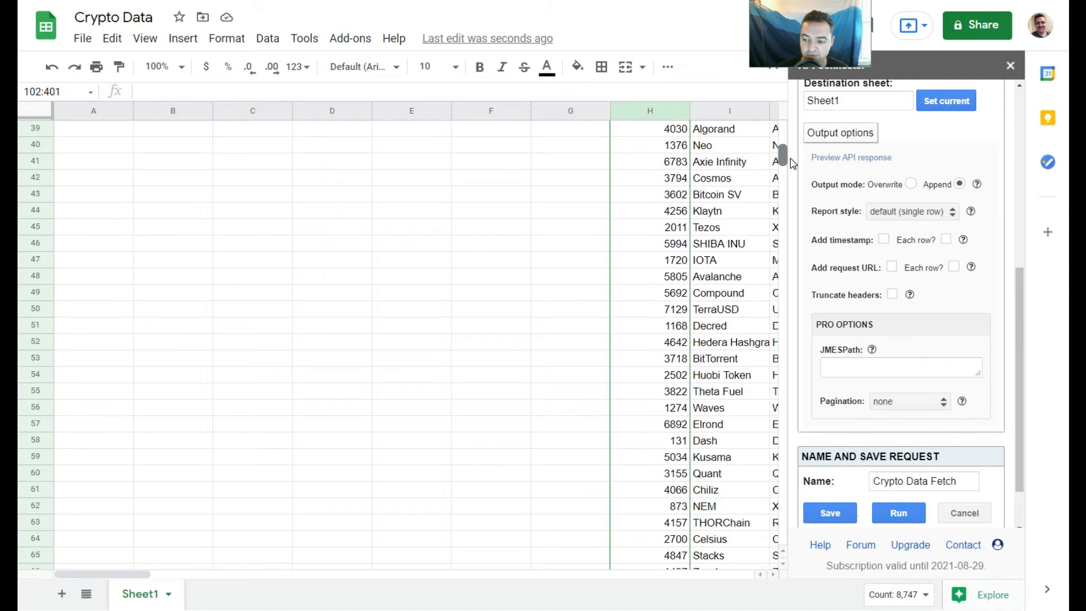
pyautogui.scroll(-10, 790, 168)
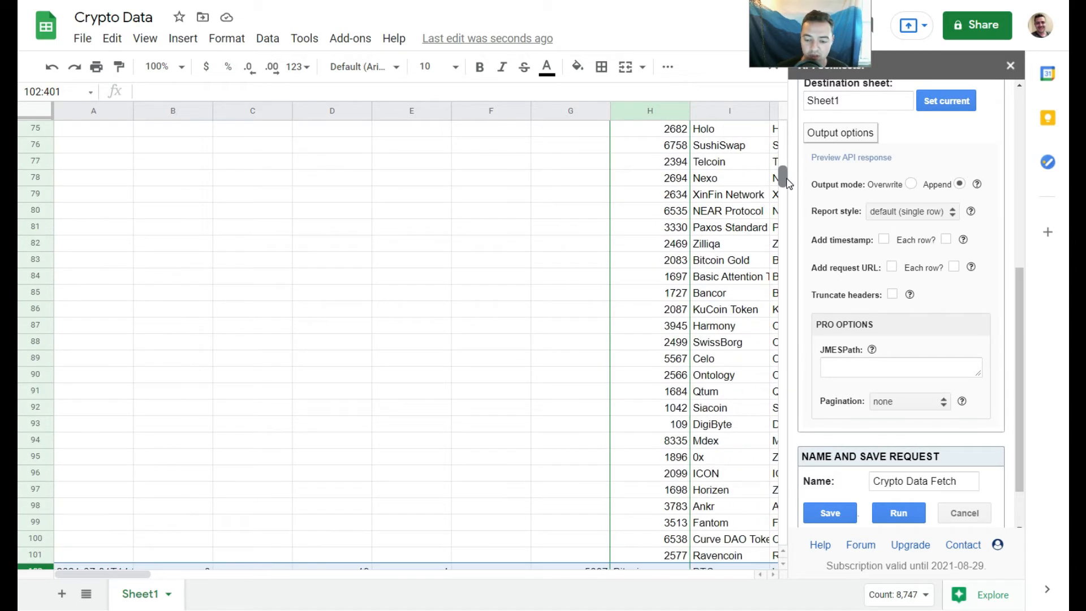
pyautogui.scroll(-2, 788, 188)
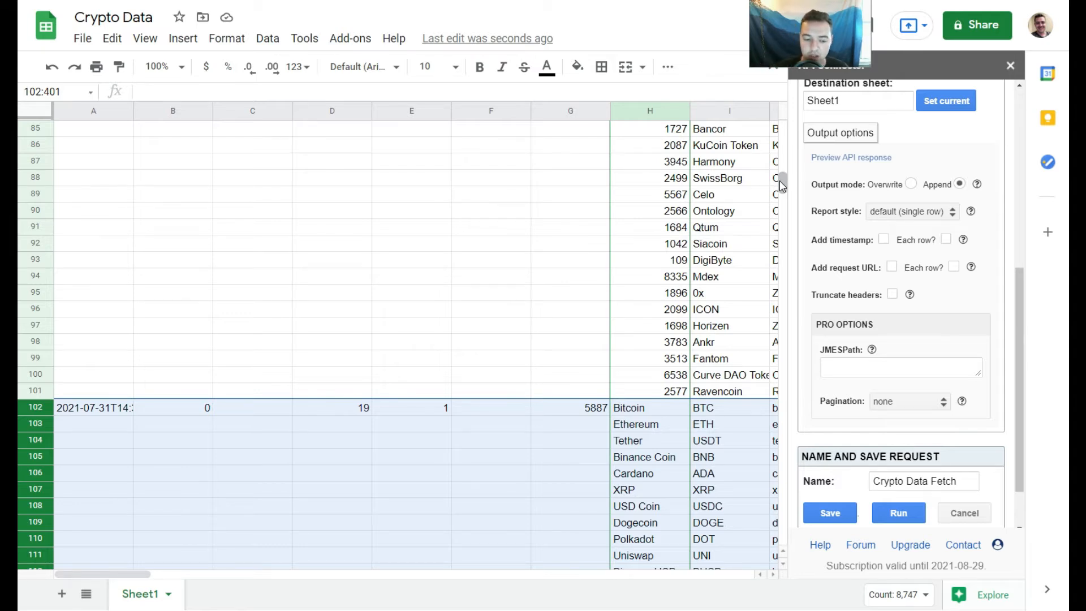
pyautogui.click(31, 389)
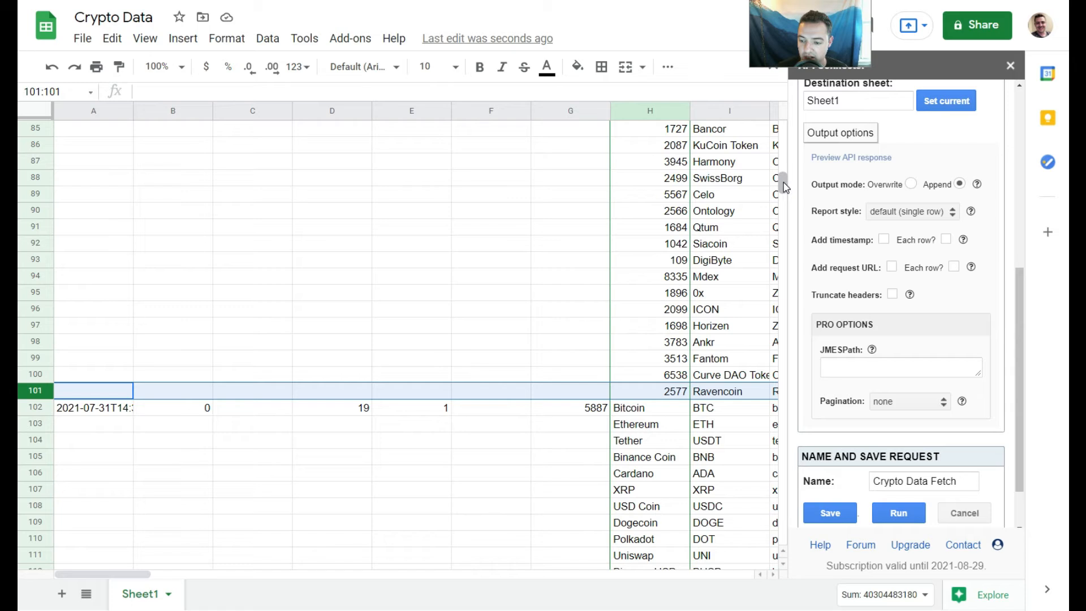
pyautogui.moveTo(786, 178); pyautogui.dragTo(783, 125)
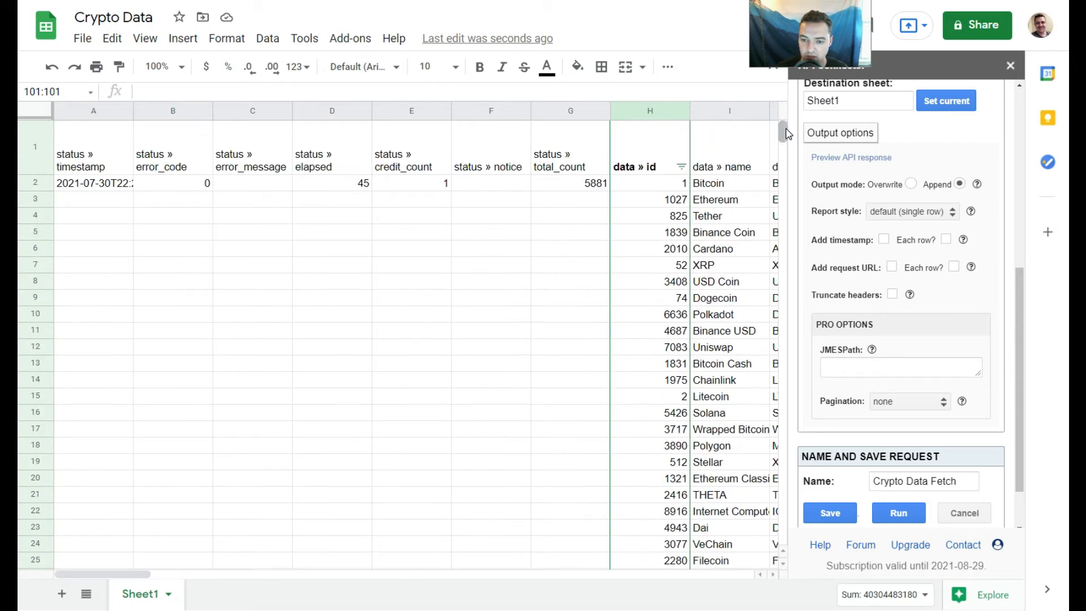
pyautogui.keyDown('shift'); pyautogui.click(39, 186); pyautogui.keyUp('shift')
pyautogui.rightClick(40, 186)
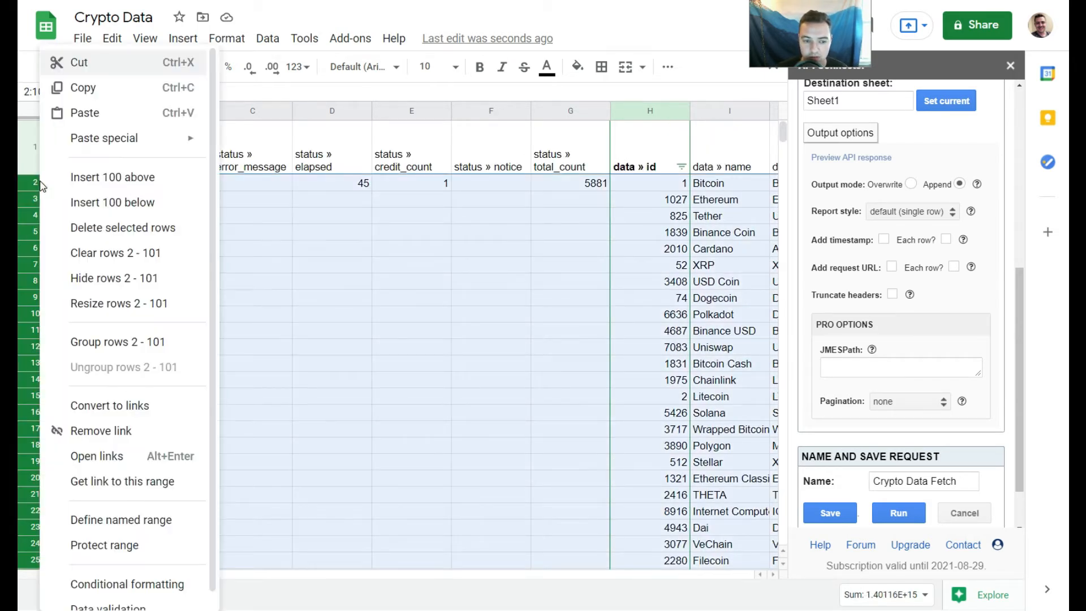
pyautogui.click(130, 232)
# - Inspect the remaining data in row 2 and the newly appended batch at row 202
pyautogui.moveTo(789, 190); pyautogui.dragTo(781, 126)
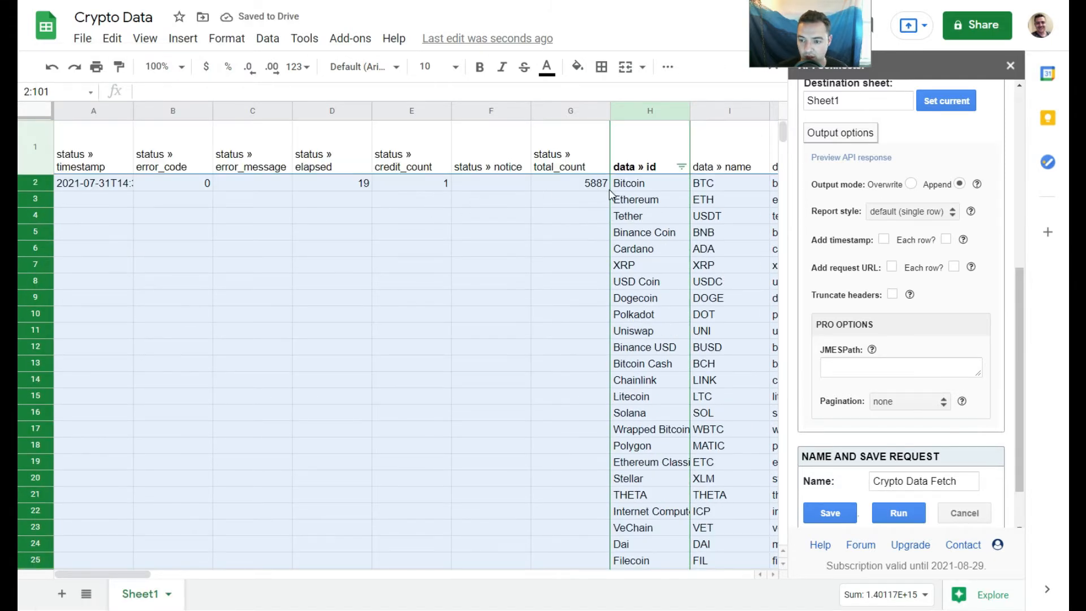
pyautogui.click(635, 187)
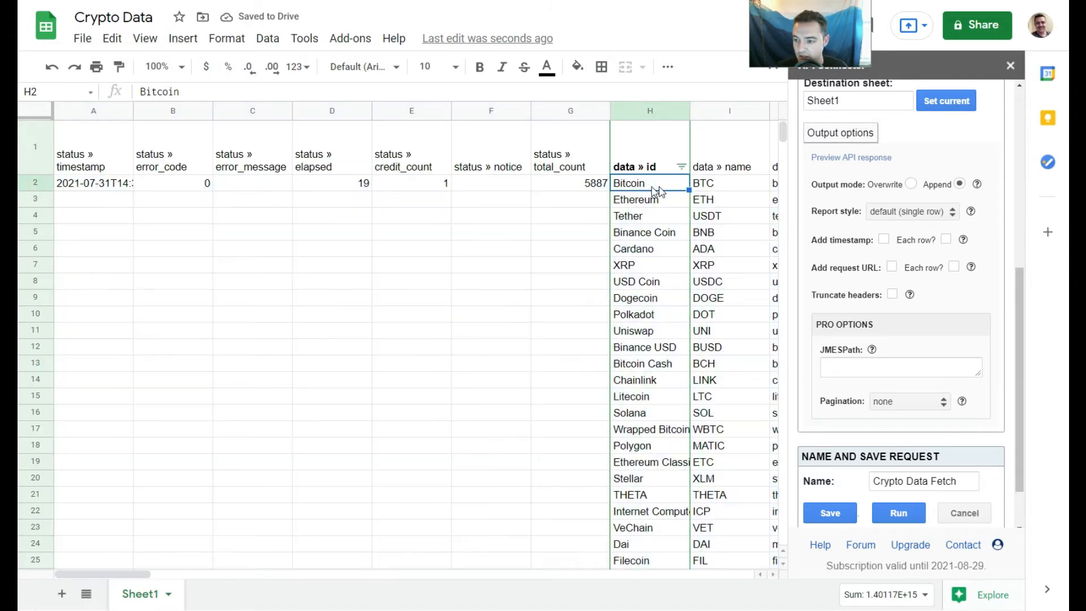
pyautogui.press('Right')
pyautogui.click(580, 191)
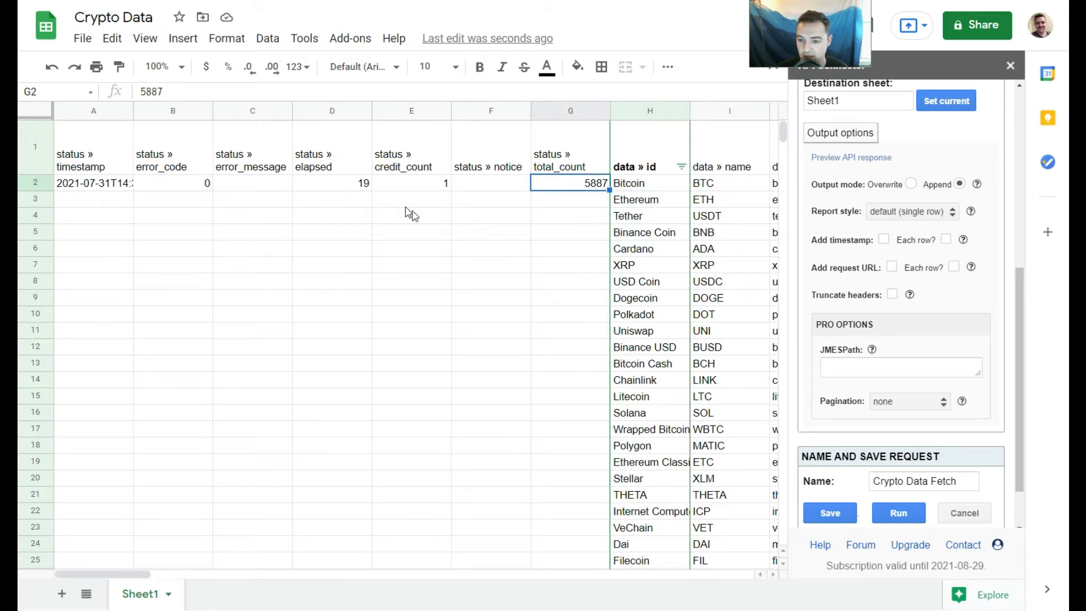
pyautogui.moveTo(783, 132); pyautogui.dragTo(800, 265)
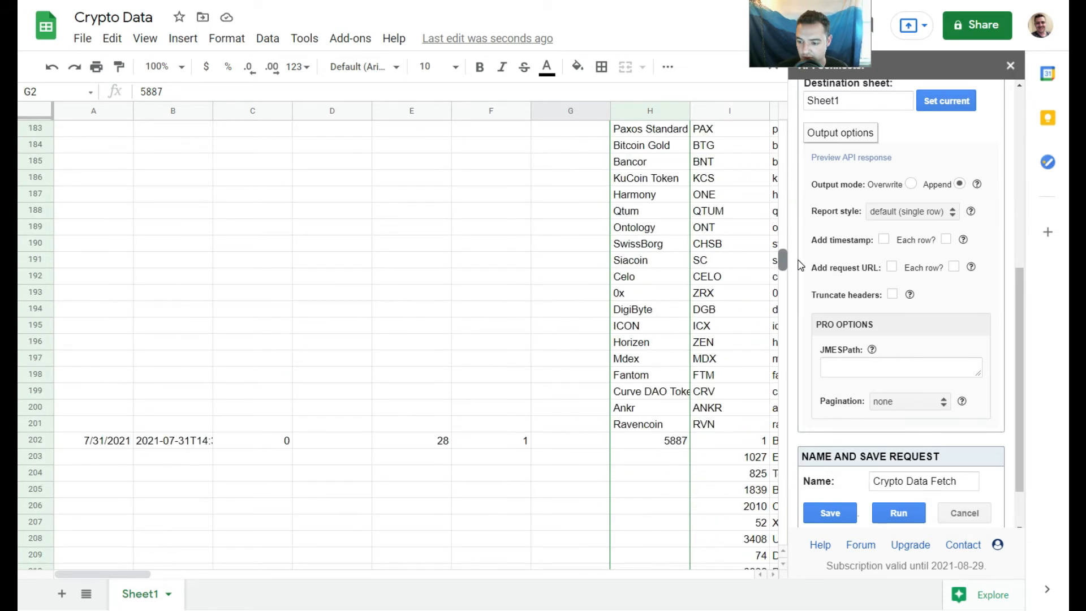
pyautogui.click(36, 440)
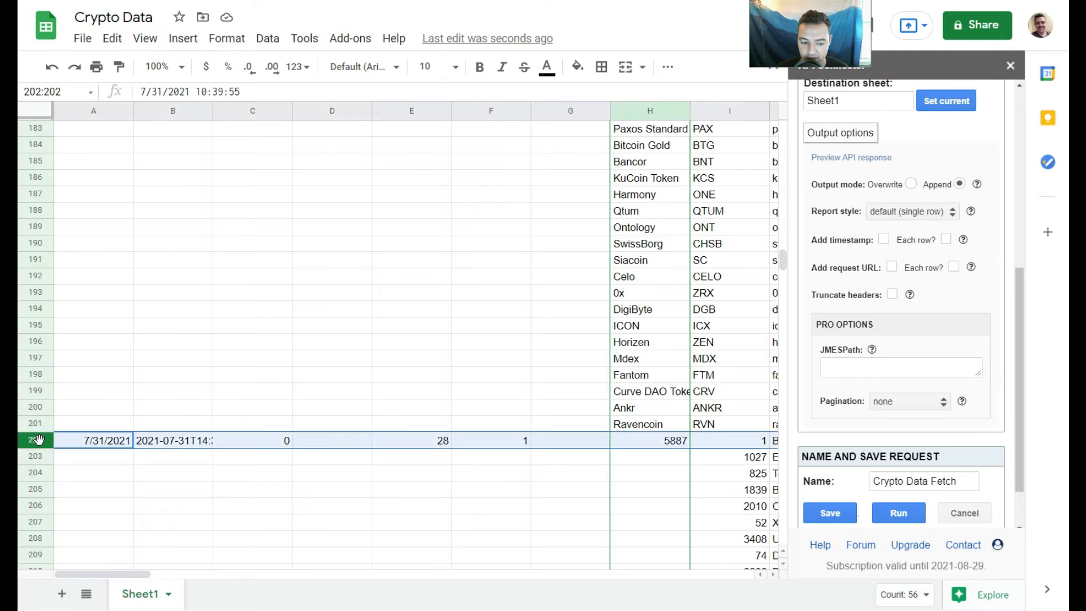
pyautogui.moveTo(783, 257); pyautogui.dragTo(782, 128)
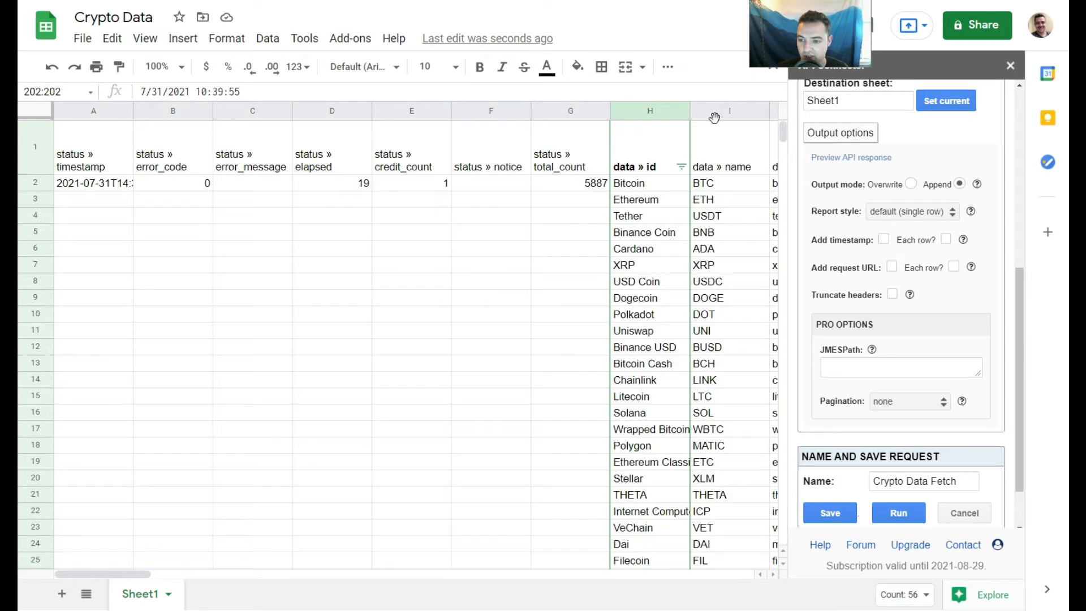
# - Select rows 1 through 308 and delete them to clear the sheet
pyautogui.click(36, 147)
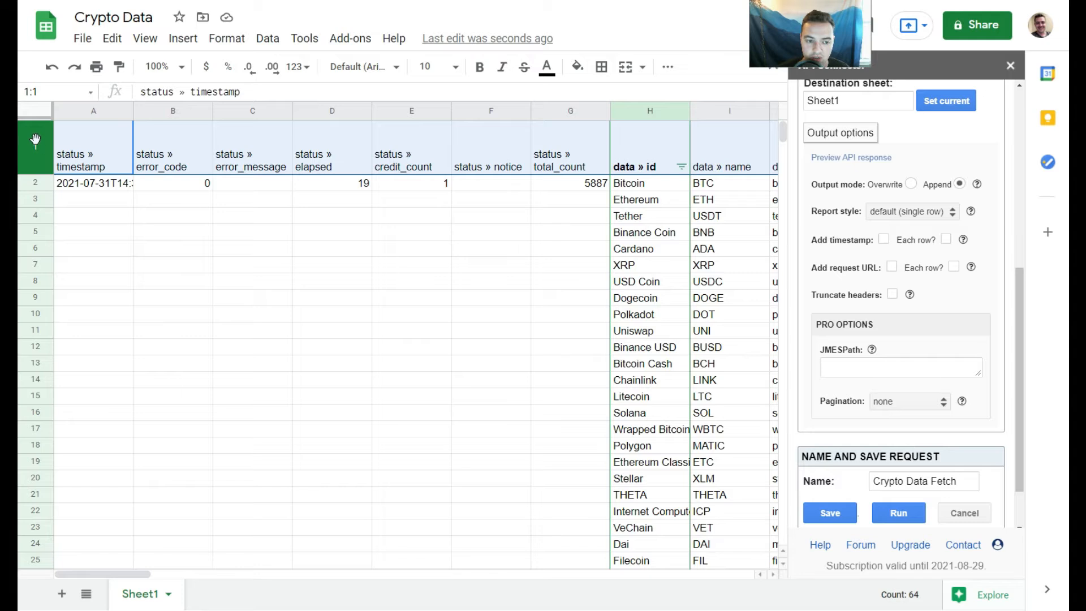
pyautogui.moveTo(782, 136); pyautogui.dragTo(786, 352)
pyautogui.keyDown('shift'); pyautogui.click(28, 229); pyautogui.keyUp('shift')
pyautogui.rightClick(29, 232)
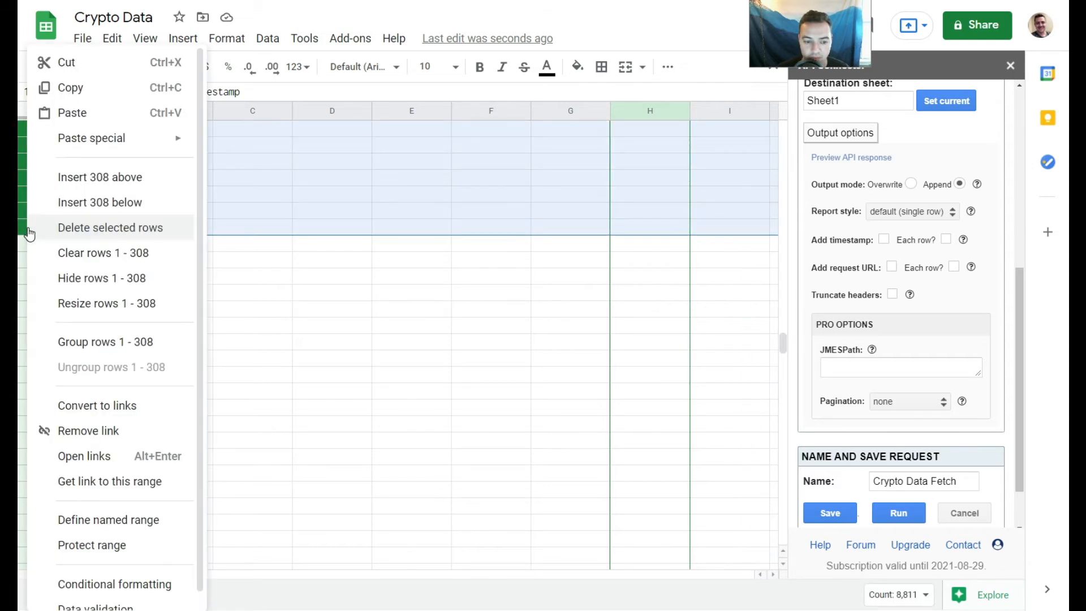
pyautogui.click(74, 229)
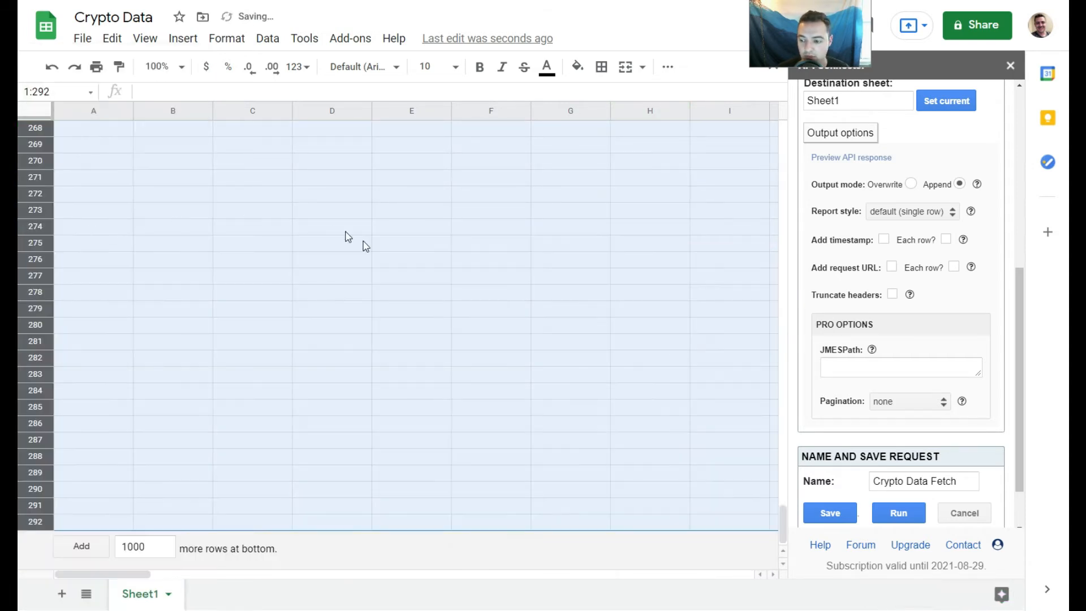
# - Set the output mode to Overwrite and run the request starting at cell A1
pyautogui.moveTo(783, 524); pyautogui.dragTo(787, 129)
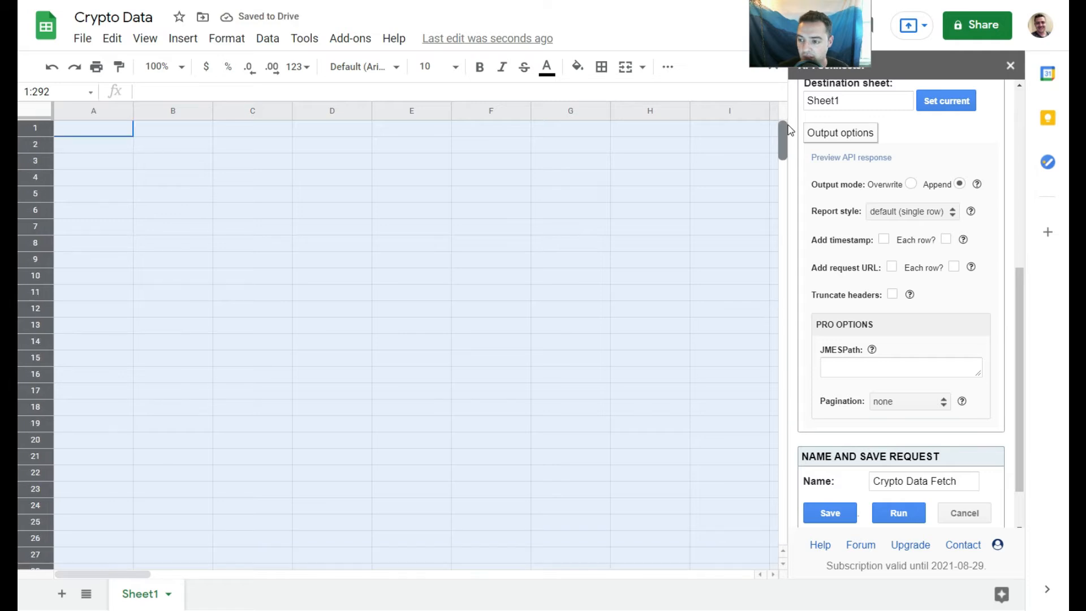
pyautogui.click(93, 129)
pyautogui.click(901, 515)
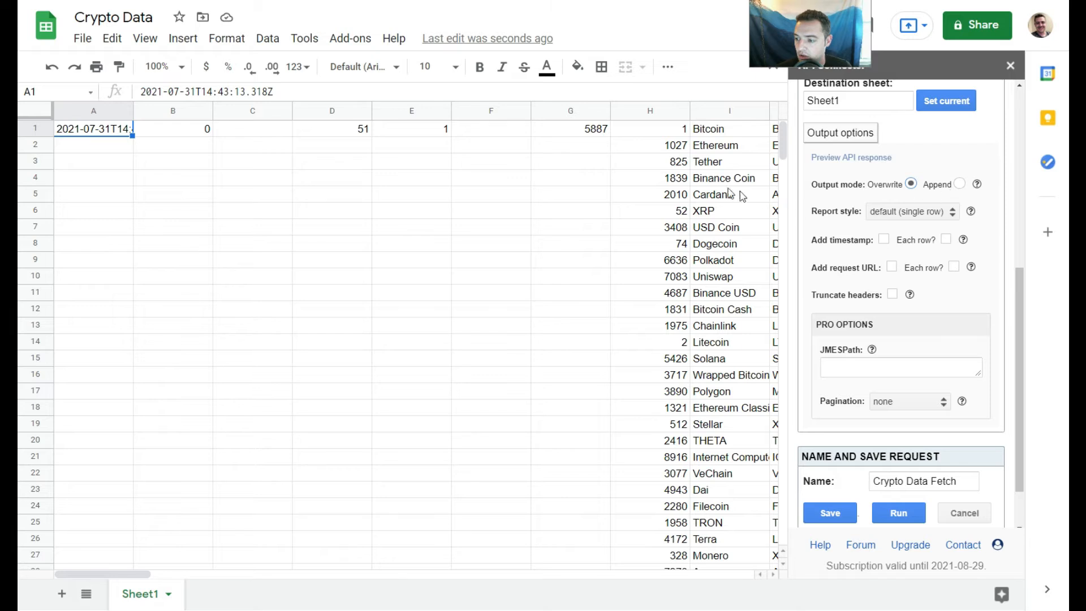
# - Undo the request's output in the sheet
pyautogui.click(51, 67)
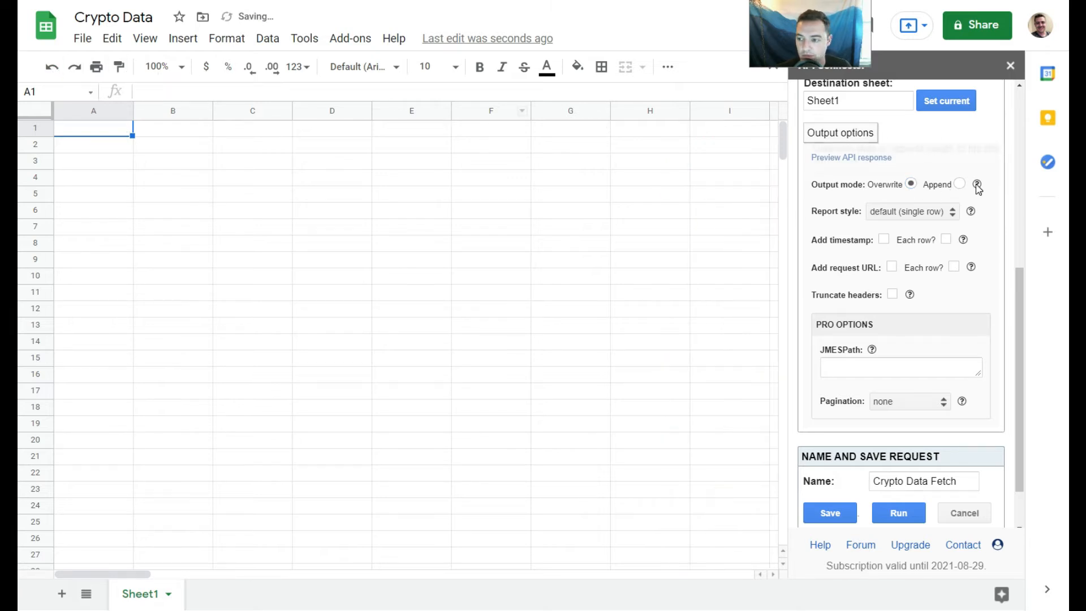
# - Run the request in Overwrite mode, then switch the output mode to Append and run it again
pyautogui.click(902, 512)
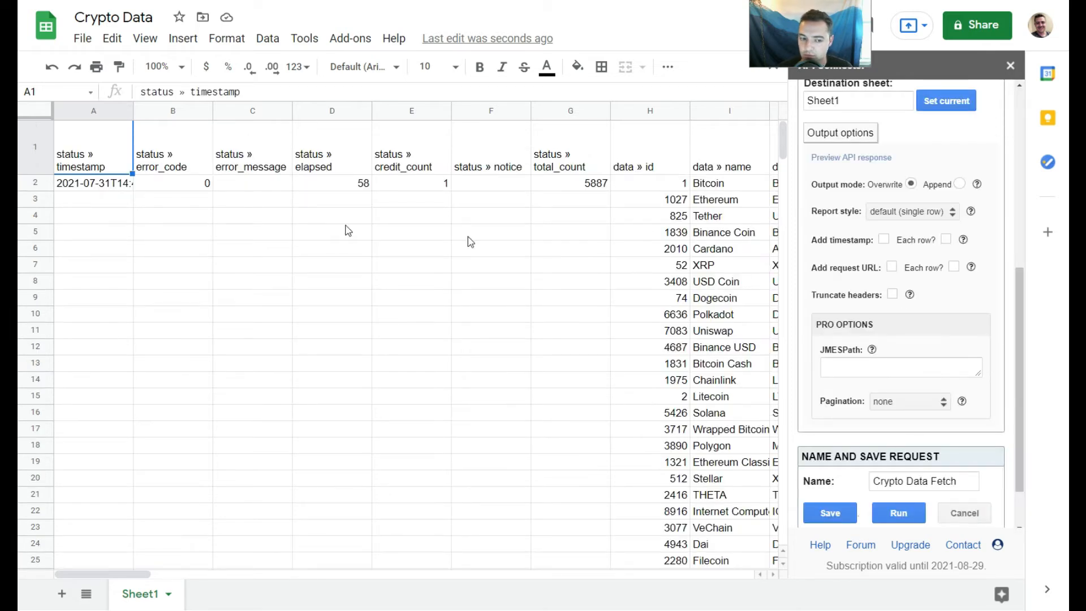
pyautogui.click(959, 183)
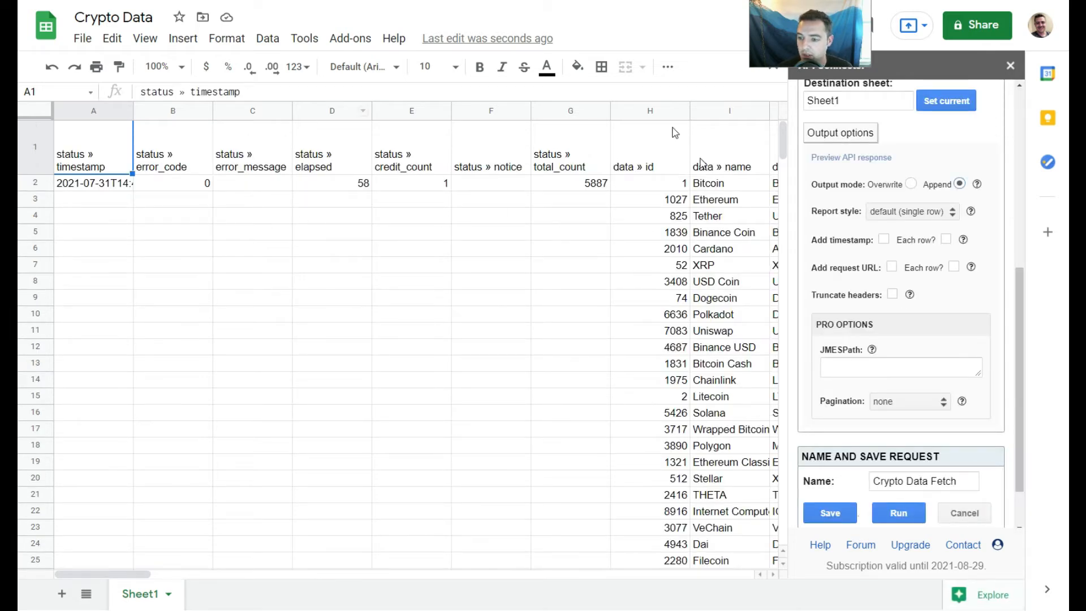
pyautogui.click(915, 519)
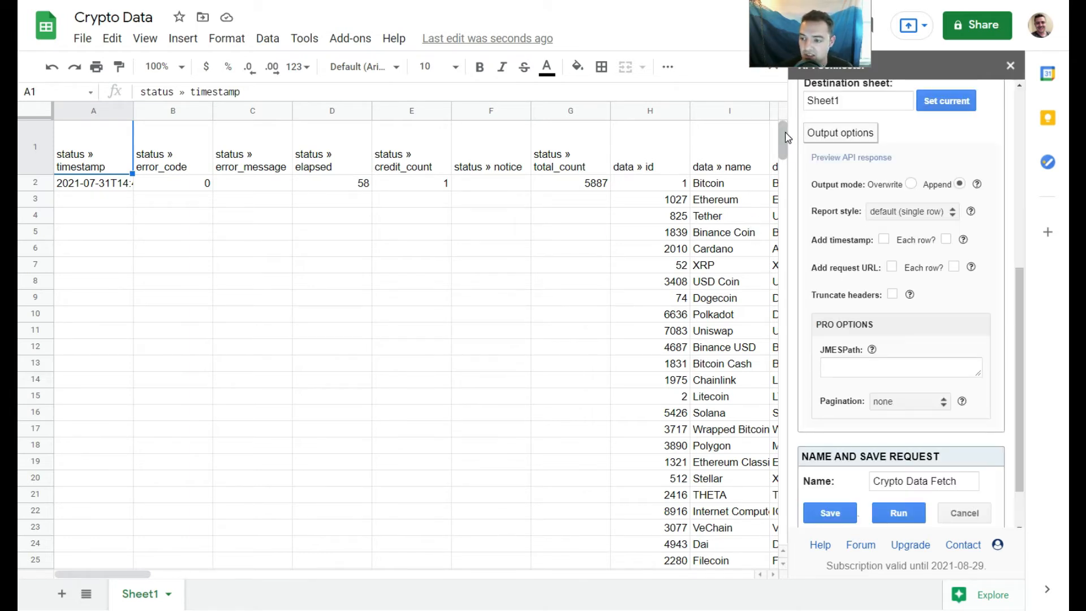
# - Inspect the newly appended batch starting at row 102 across all its columns
pyautogui.moveTo(783, 139); pyautogui.dragTo(790, 262)
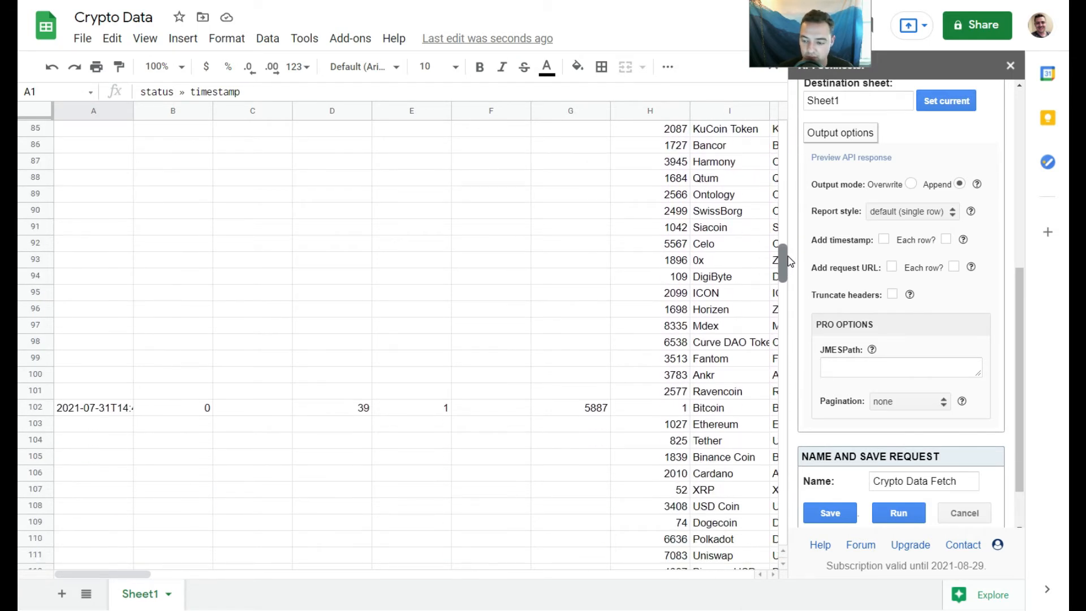
pyautogui.click(680, 411)
pyautogui.press('Right')
pyautogui.press('Right')
pyautogui.press('Right')
pyautogui.press('Right')
pyautogui.press('Right')
pyautogui.press('Right')
pyautogui.press('Right')
pyautogui.press('Right')
pyautogui.press('Right')
pyautogui.press('Right')
pyautogui.press('Right')
pyautogui.press('Right')
pyautogui.press('Right')
pyautogui.press('Right')
pyautogui.press('Right')
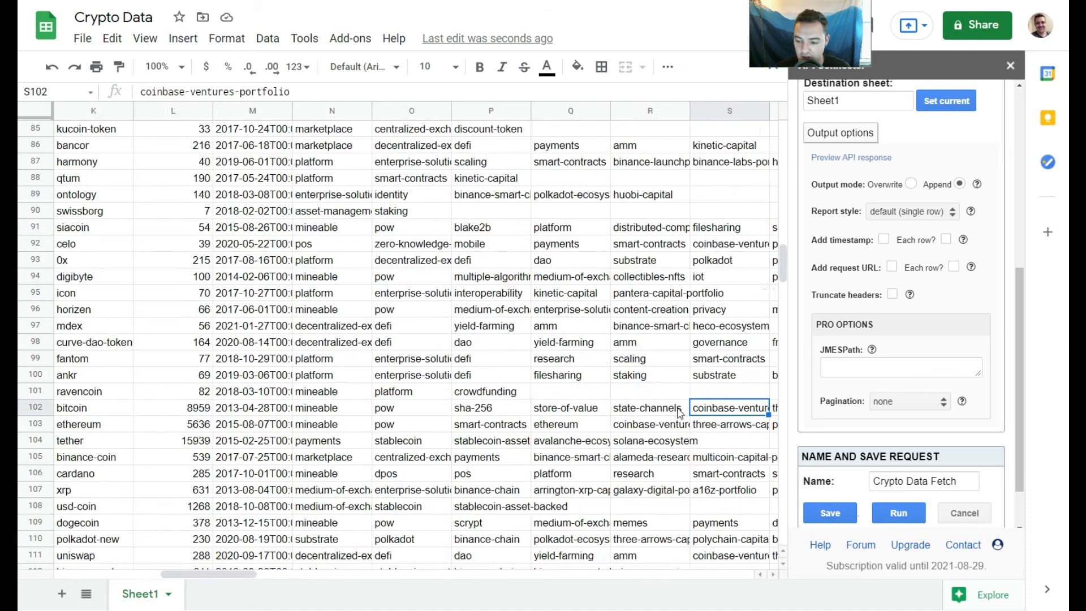
pyautogui.press('Left')
pyautogui.press('Left')
pyautogui.press('Right')
pyautogui.press('Right')
pyautogui.press('Right')
pyautogui.press('Right')
pyautogui.press('Right')
pyautogui.press('Right')
pyautogui.press('Right')
pyautogui.press('Right')
pyautogui.press('Right')
pyautogui.press('Right')
pyautogui.press('Right')
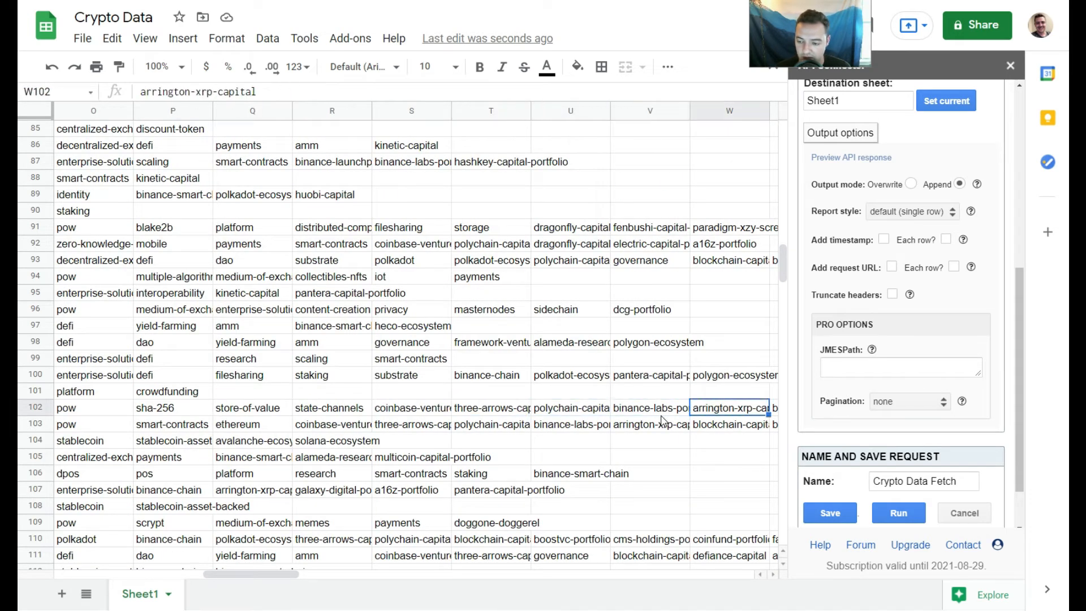
pyautogui.press('Right')
pyautogui.press('Right')
pyautogui.press('Right')
pyautogui.press('Right')
pyautogui.press('Right')
pyautogui.press('Right')
pyautogui.press('Right')
pyautogui.press('Right')
pyautogui.press('Right')
pyautogui.press('Right')
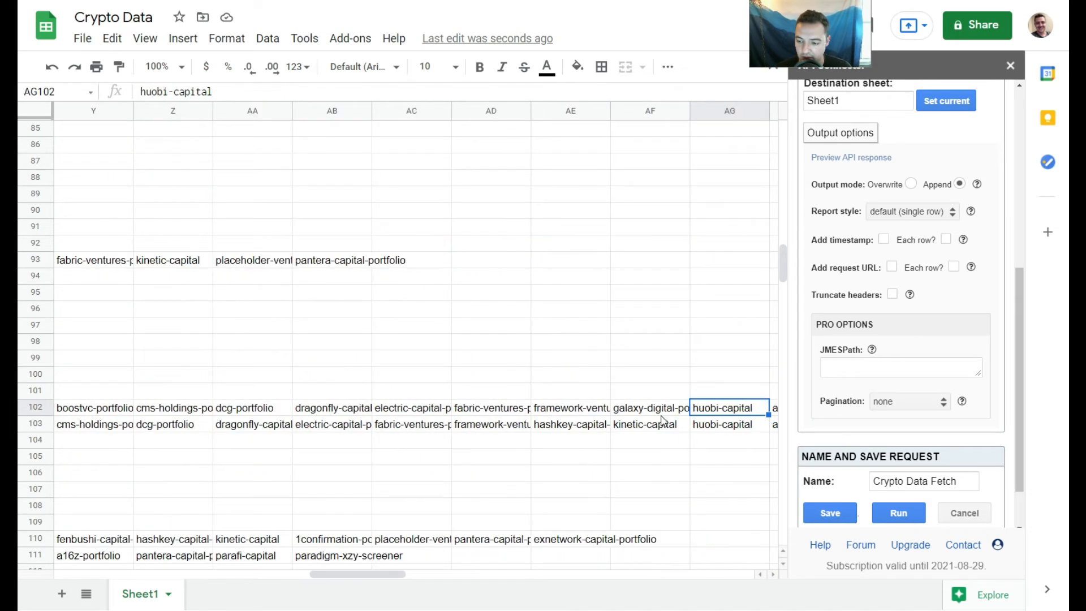
pyautogui.press('Right')
pyautogui.press('Right')
pyautogui.press('Right')
pyautogui.press('Right')
pyautogui.press('Right')
pyautogui.press('Right')
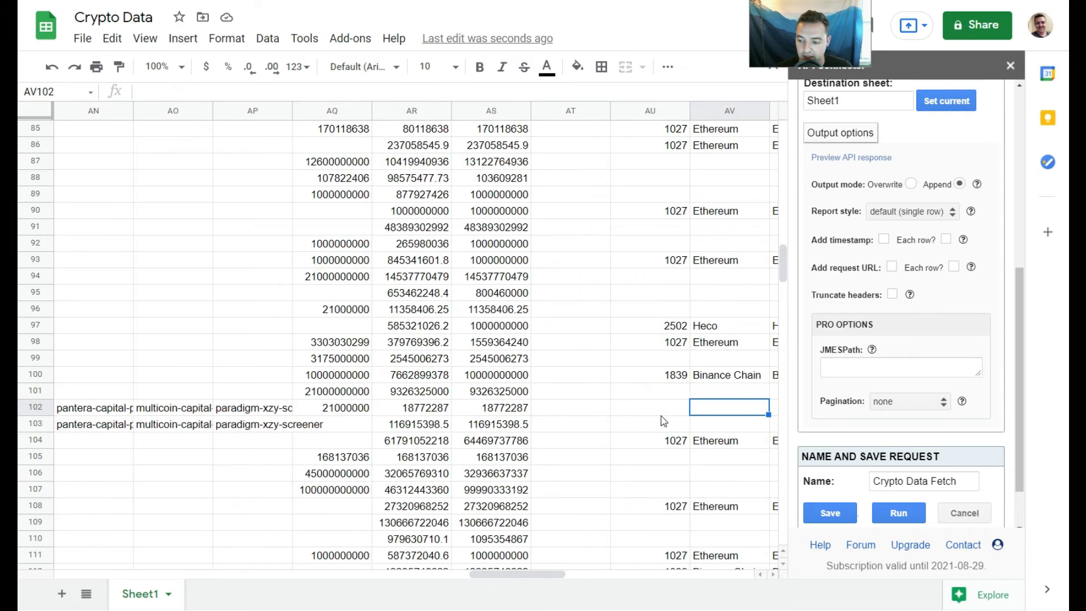
pyautogui.press('Right')
pyautogui.press('Right')
pyautogui.press('Right')
pyautogui.press('Right')
pyautogui.press('Right')
pyautogui.press('Right')
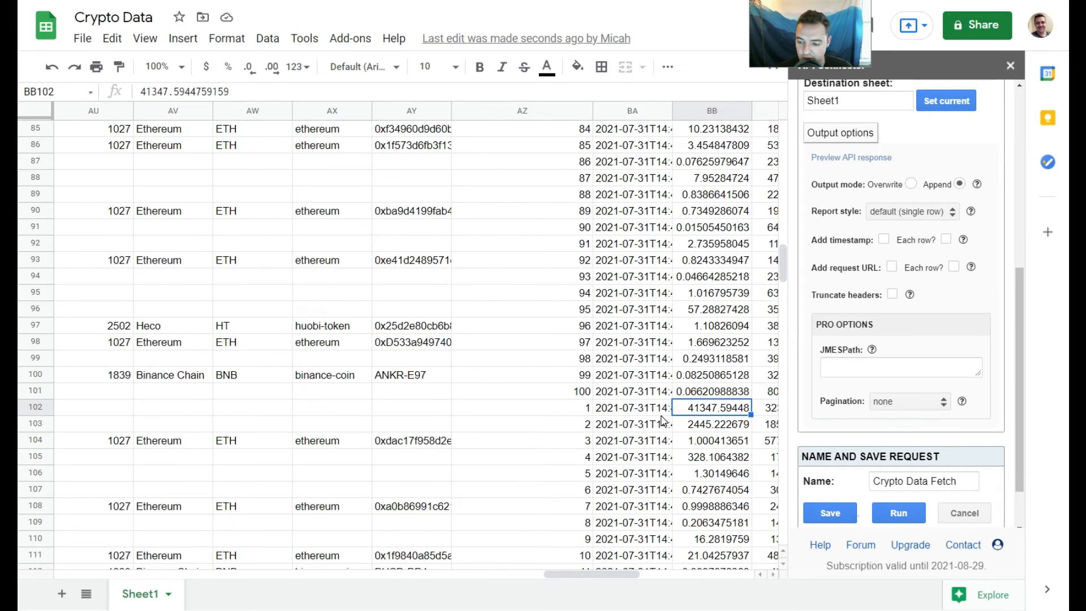
pyautogui.press('Left')
pyautogui.press('Right')
pyautogui.press('Right')
pyautogui.press('Right')
pyautogui.press('Right')
pyautogui.press('Right')
pyautogui.press('Right')
pyautogui.press('Right')
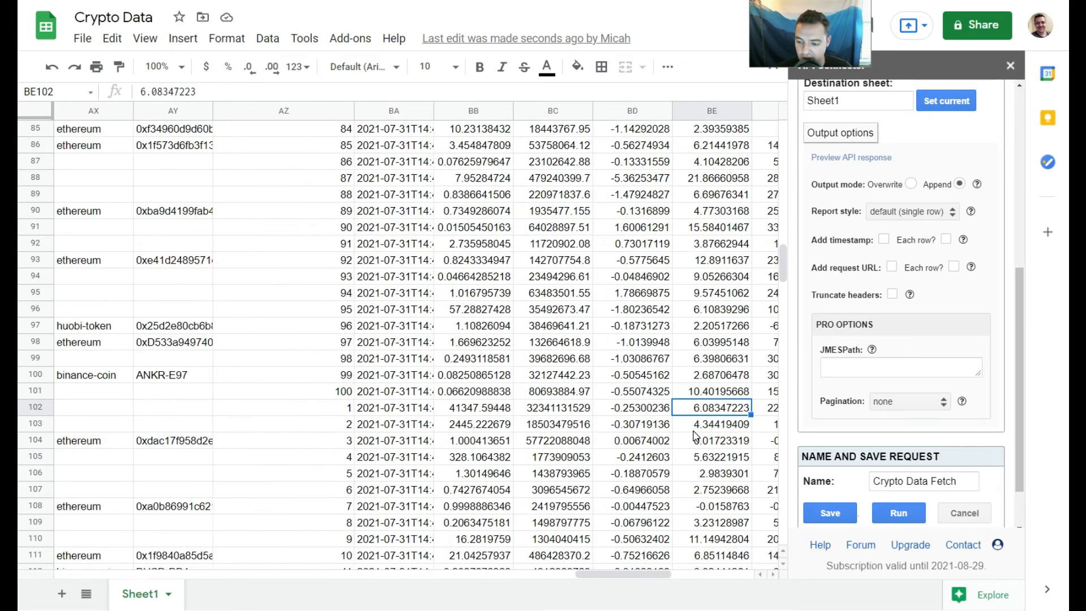
pyautogui.press('Right')
pyautogui.press('Right')
pyautogui.press('Right')
pyautogui.press('Right')
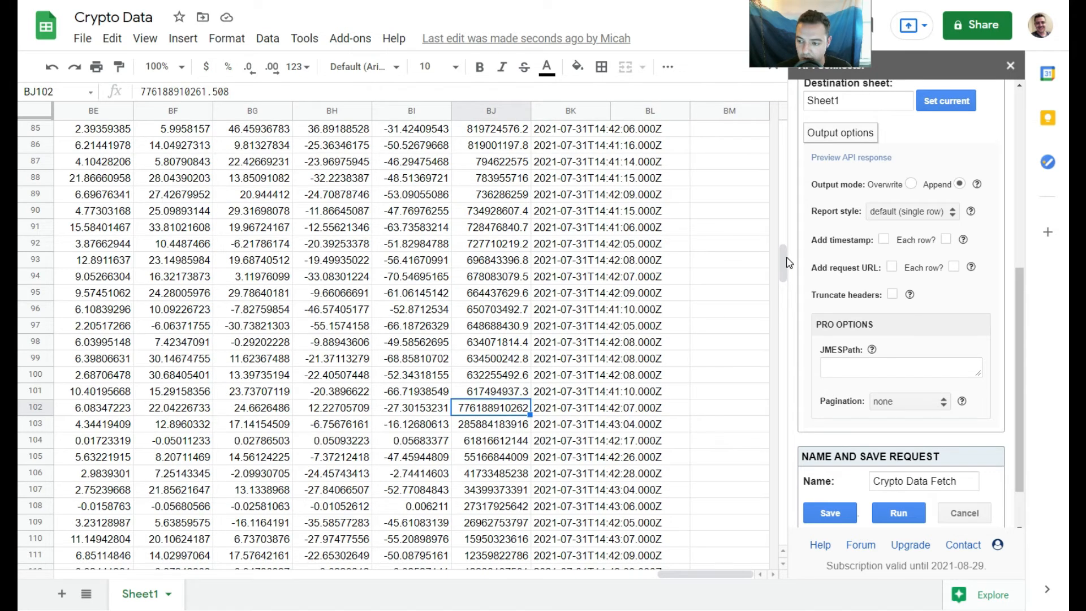
# - Rename the headers in H1, I1 and J1 to id, name and symbol
pyautogui.moveTo(783, 272); pyautogui.dragTo(783, 127)
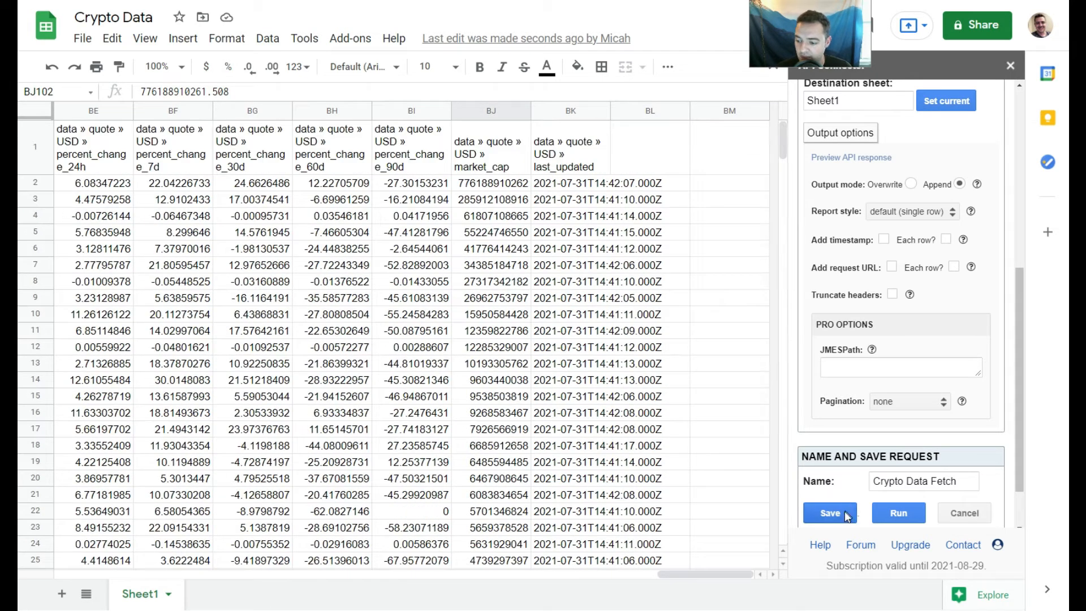
pyautogui.moveTo(697, 572); pyautogui.dragTo(27, 550)
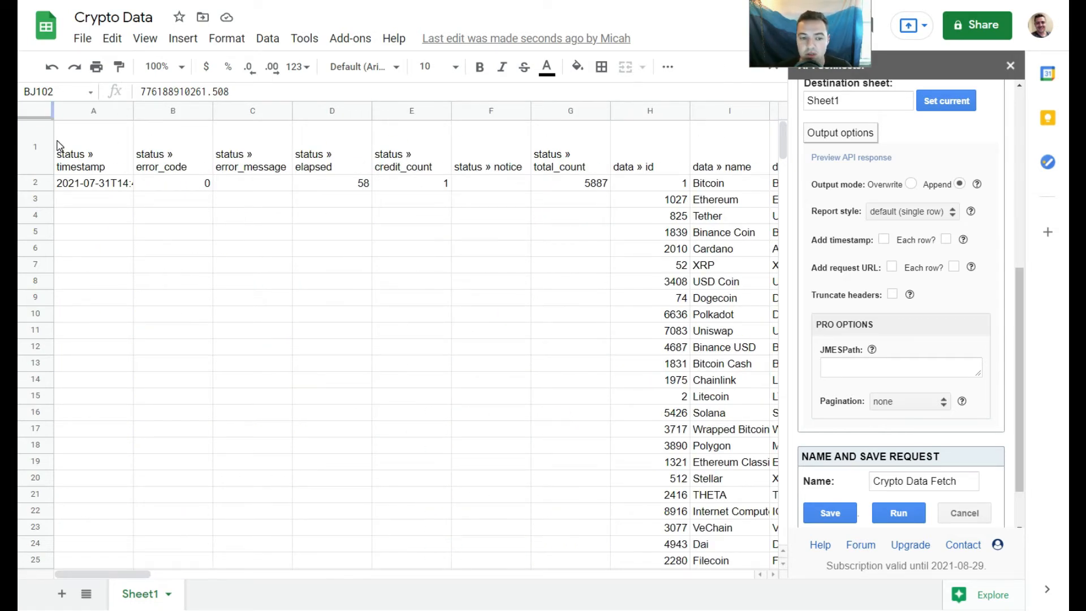
pyautogui.click(115, 143)
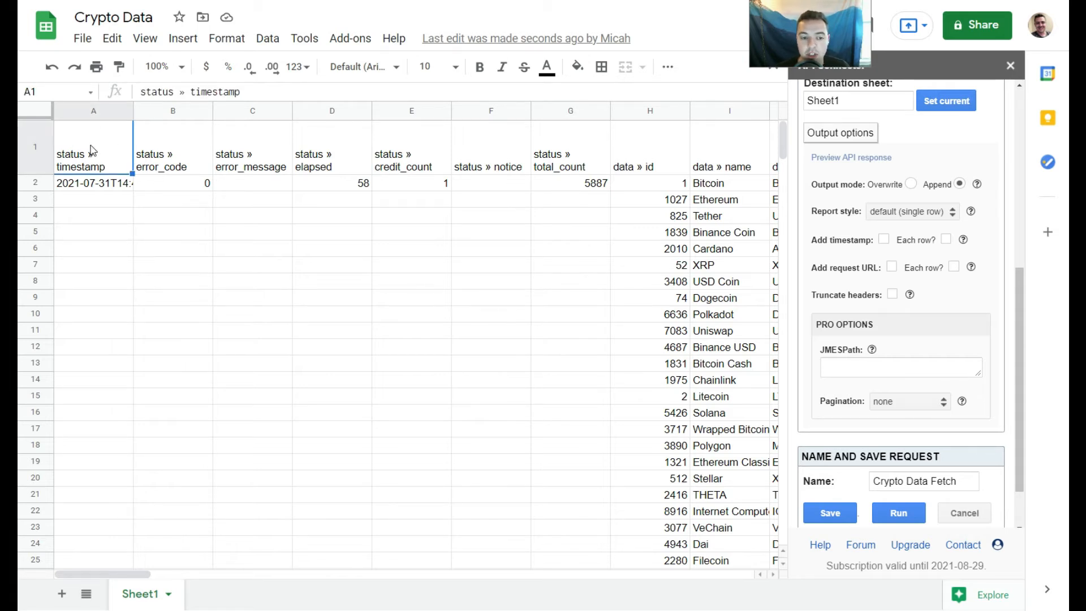
pyautogui.press('Right')
pyautogui.press('Right')
pyautogui.press('Right')
pyautogui.press('Right')
pyautogui.press('Right')
pyautogui.press('Right')
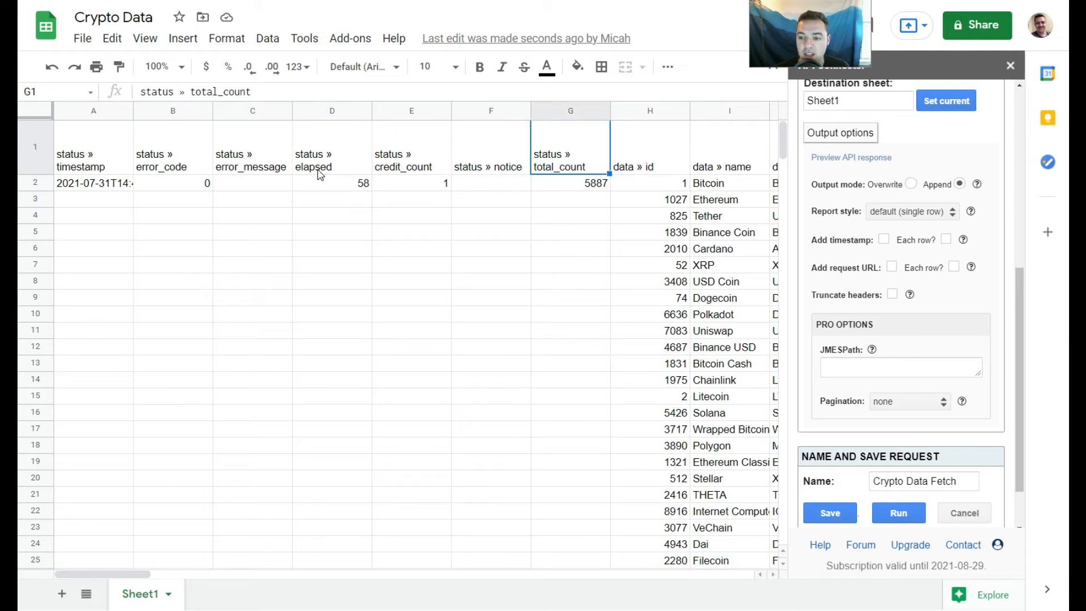
pyautogui.press('Right')
pyautogui.press('Right')
pyautogui.press('Right')
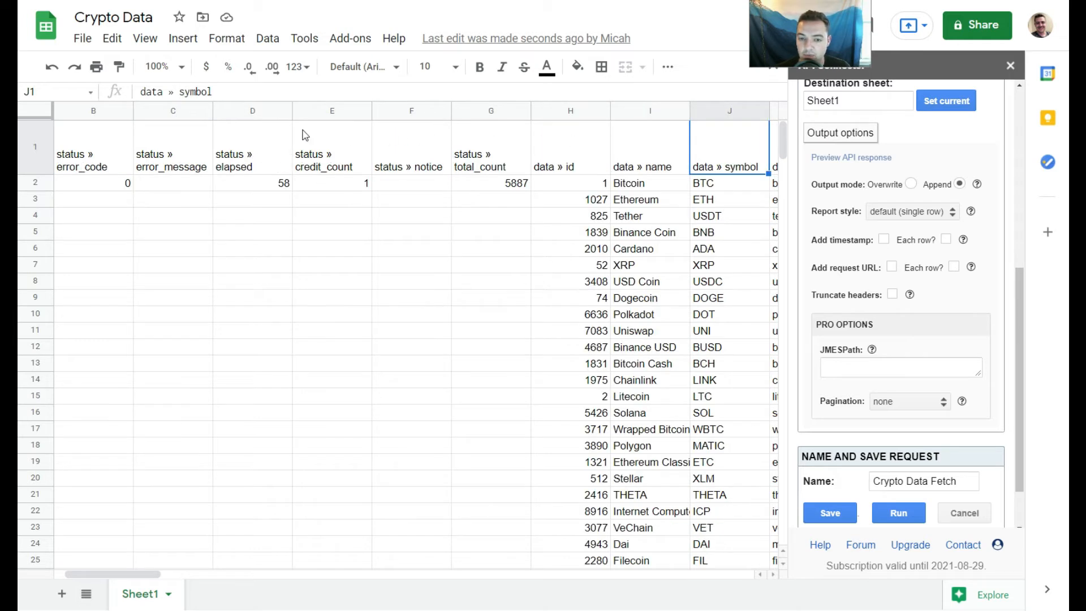
pyautogui.click(578, 156)
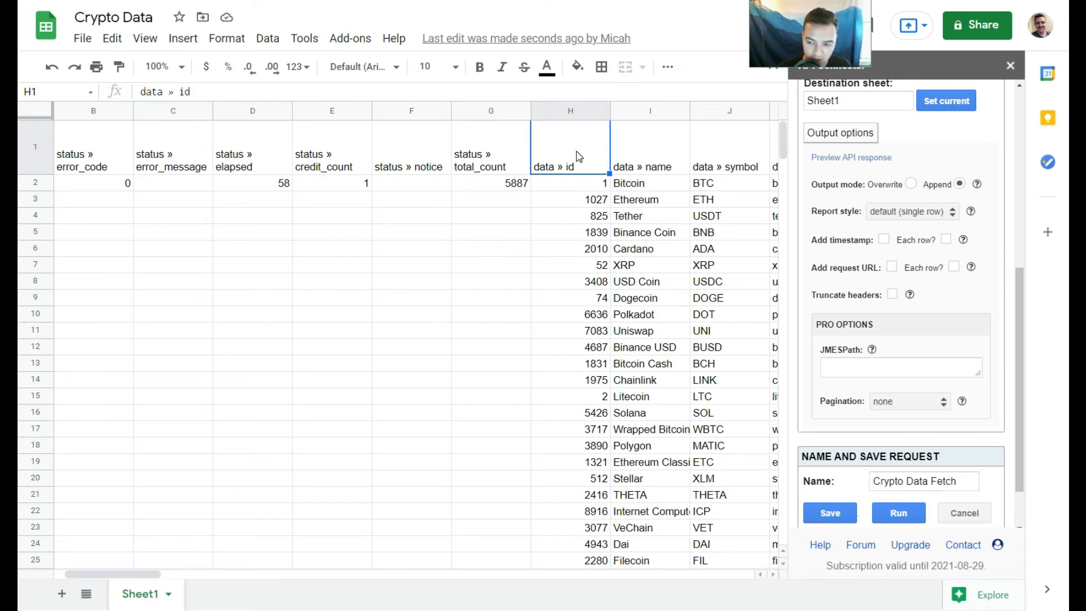
pyautogui.write('id')
pyautogui.click(652, 161)
pyautogui.write('name')
pyautogui.click(708, 157)
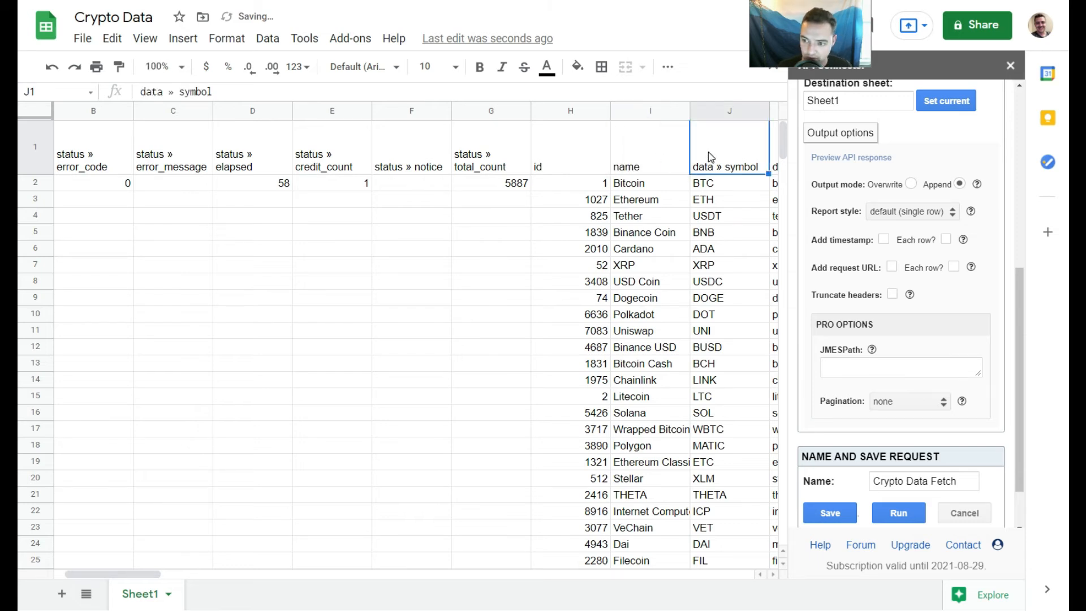
pyautogui.write('symbol')
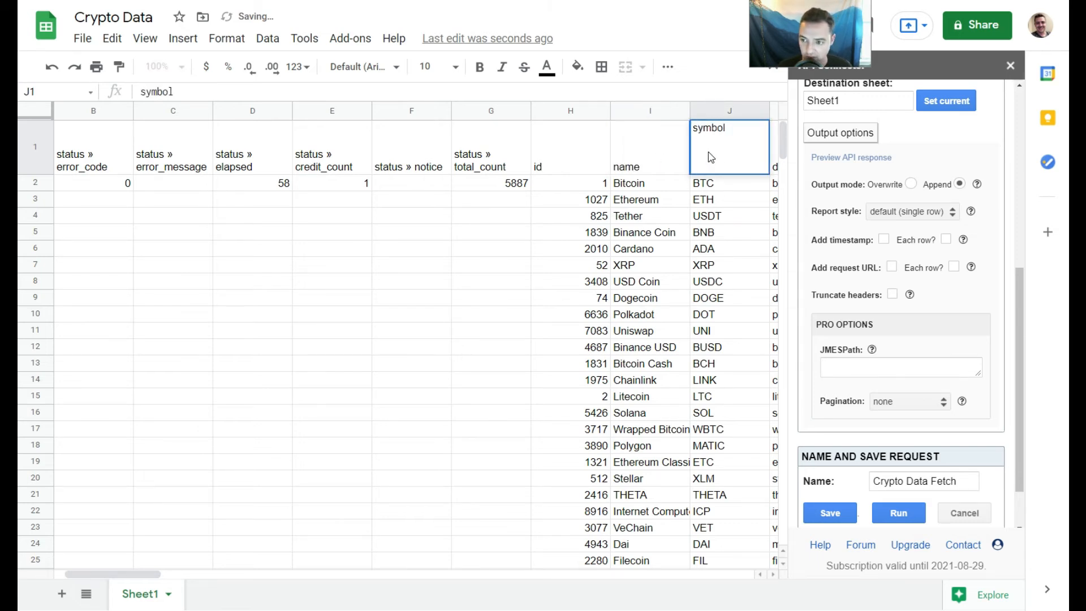
pyautogui.press('Return')
# - Review the remaining column headers along row 1 from the slug column to the percent-change columns
pyautogui.click(712, 157)
pyautogui.press('Right')
pyautogui.press('Right')
pyautogui.press('Right')
pyautogui.press('Right')
pyautogui.press('Right')
pyautogui.press('Right')
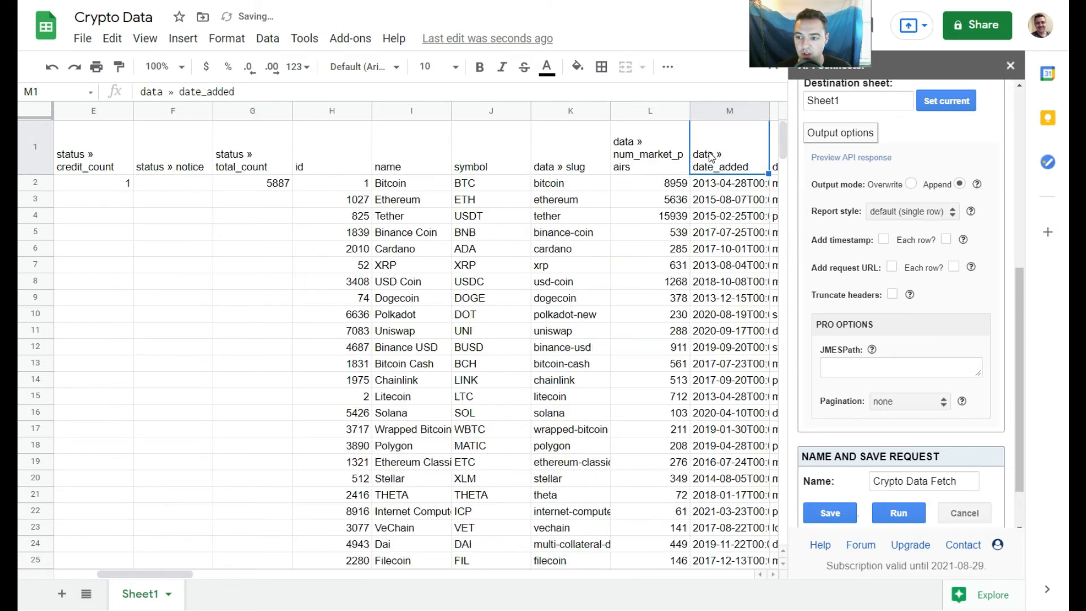
pyautogui.hscroll(3, 711, 157)
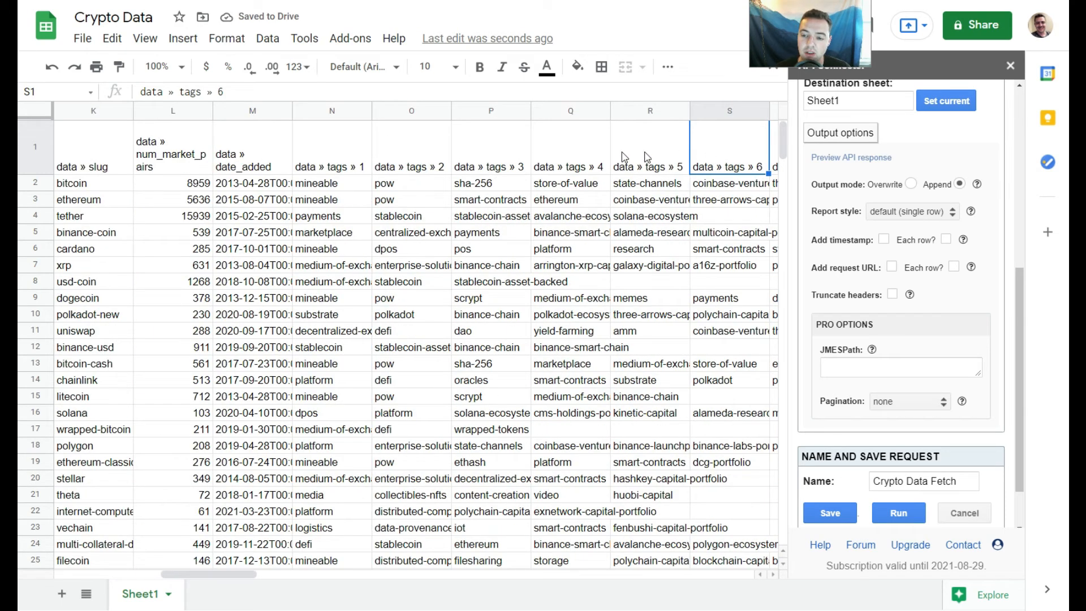
pyautogui.click(412, 160)
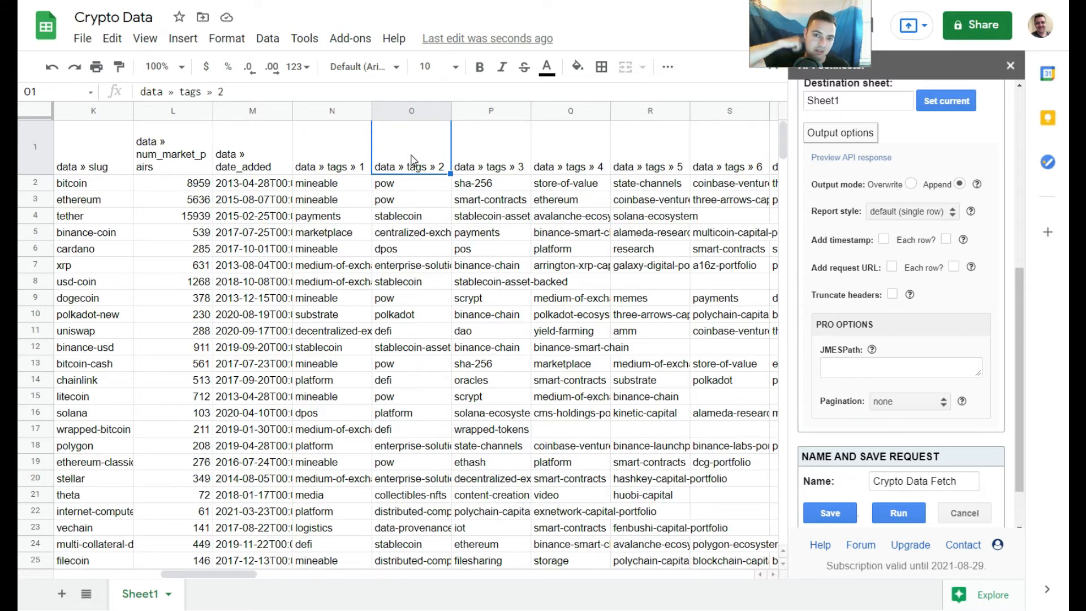
pyautogui.click(36, 141)
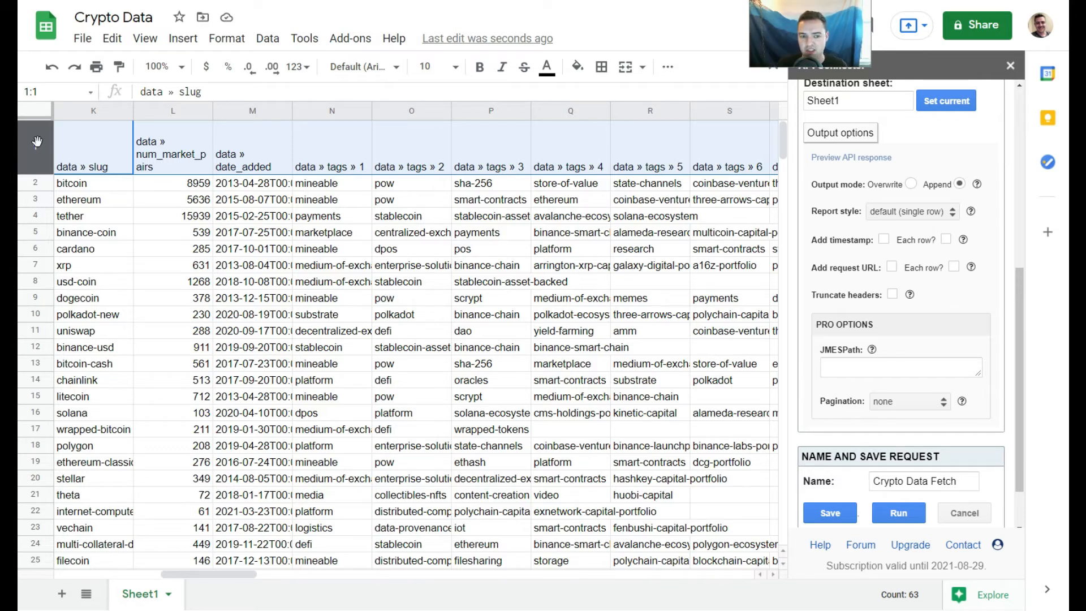
pyautogui.click(146, 157)
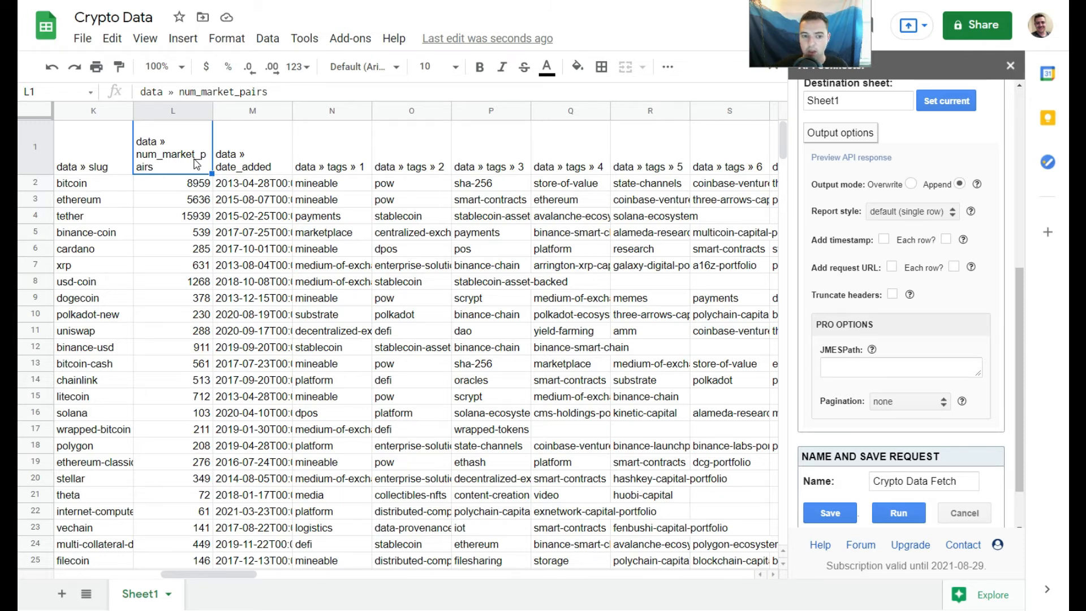
pyautogui.click(178, 112)
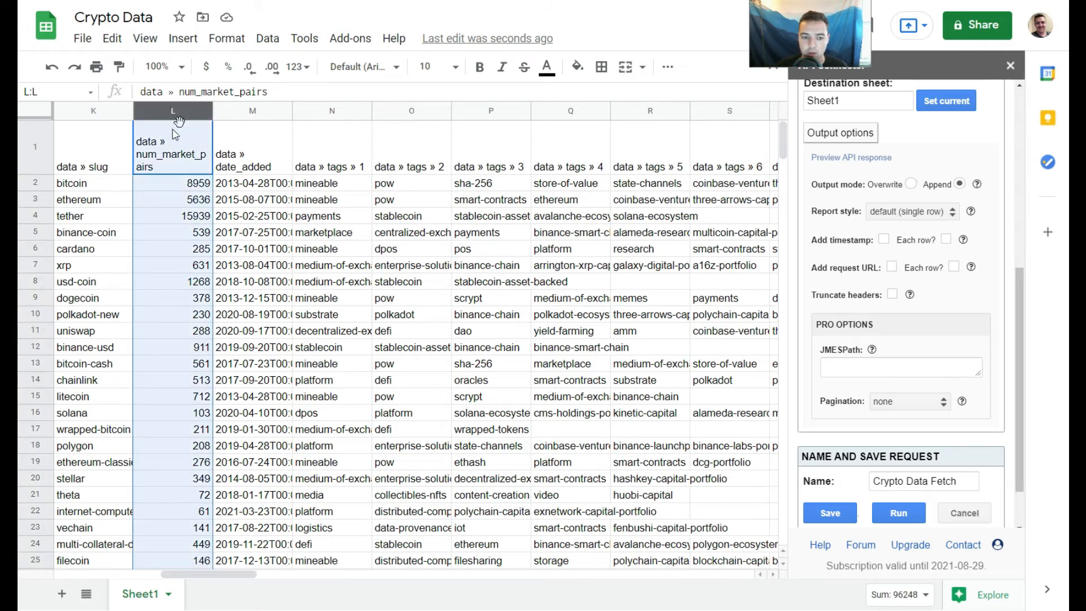
pyautogui.click(175, 136)
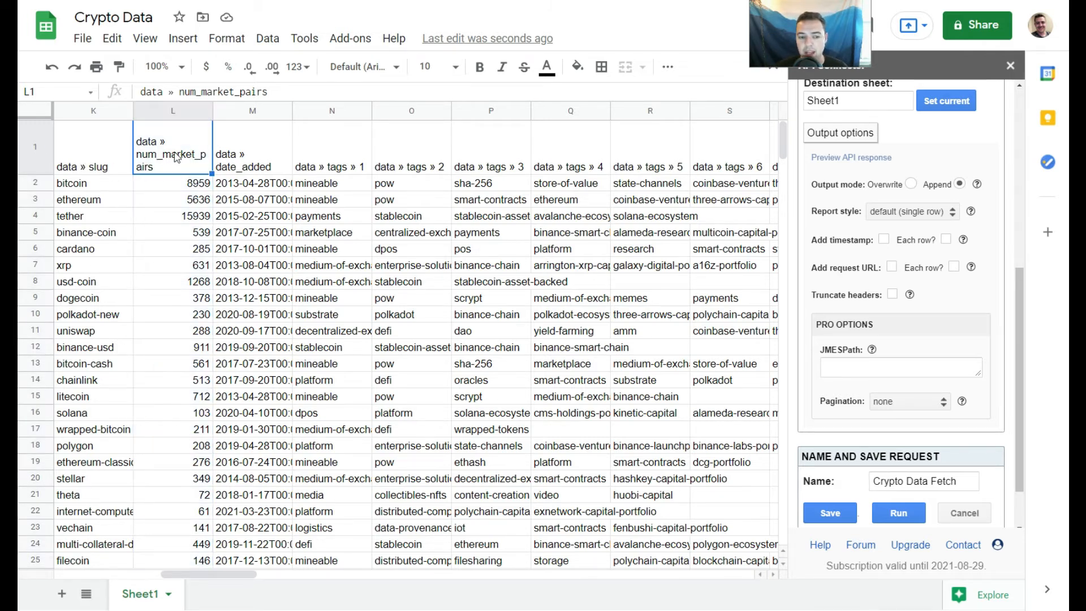
pyautogui.click(277, 154)
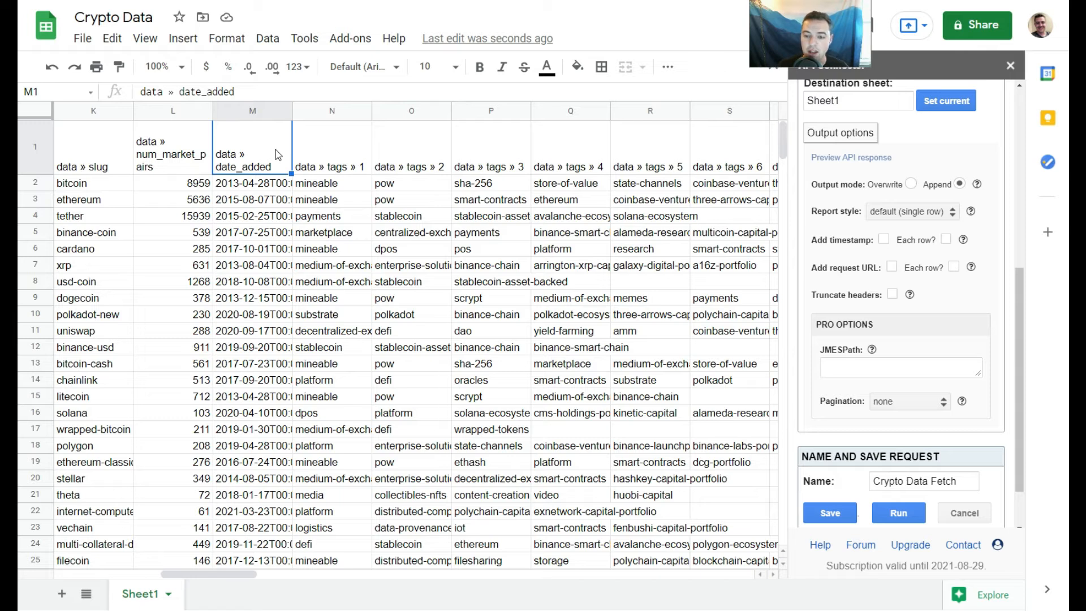
pyautogui.press('Right')
pyautogui.press('Right')
pyautogui.press('Right')
pyautogui.press('Right')
pyautogui.press('Right')
pyautogui.press('Right')
pyautogui.press('Right')
pyautogui.press('Right')
pyautogui.press('Right')
pyautogui.press('Right')
pyautogui.press('Right')
pyautogui.press('Right')
pyautogui.press('Right')
pyautogui.press('Right')
pyautogui.press('Right')
pyautogui.press('Right')
pyautogui.press('Right')
pyautogui.press('Right')
pyautogui.press('Right')
pyautogui.press('Right')
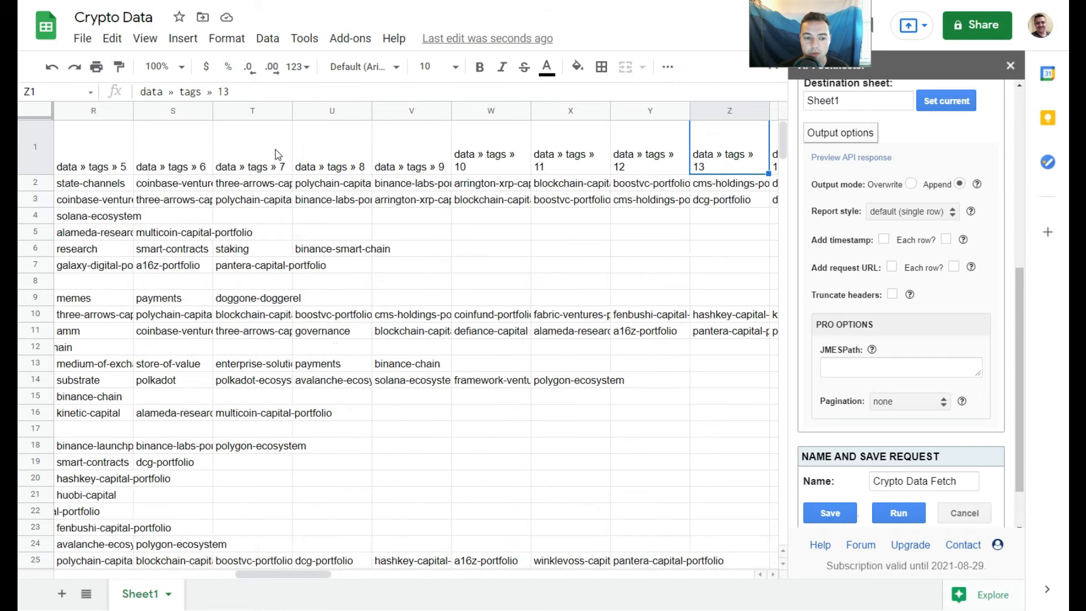
pyautogui.press('Right')
pyautogui.press('Right')
pyautogui.press('Right')
pyautogui.press('Right')
pyautogui.press('Right')
pyautogui.press('Right')
pyautogui.press('Right')
pyautogui.press('Right')
pyautogui.press('Right')
pyautogui.press('Right')
pyautogui.press('Right')
pyautogui.press('Right')
pyautogui.press('Right')
pyautogui.press('Right')
pyautogui.press('Right')
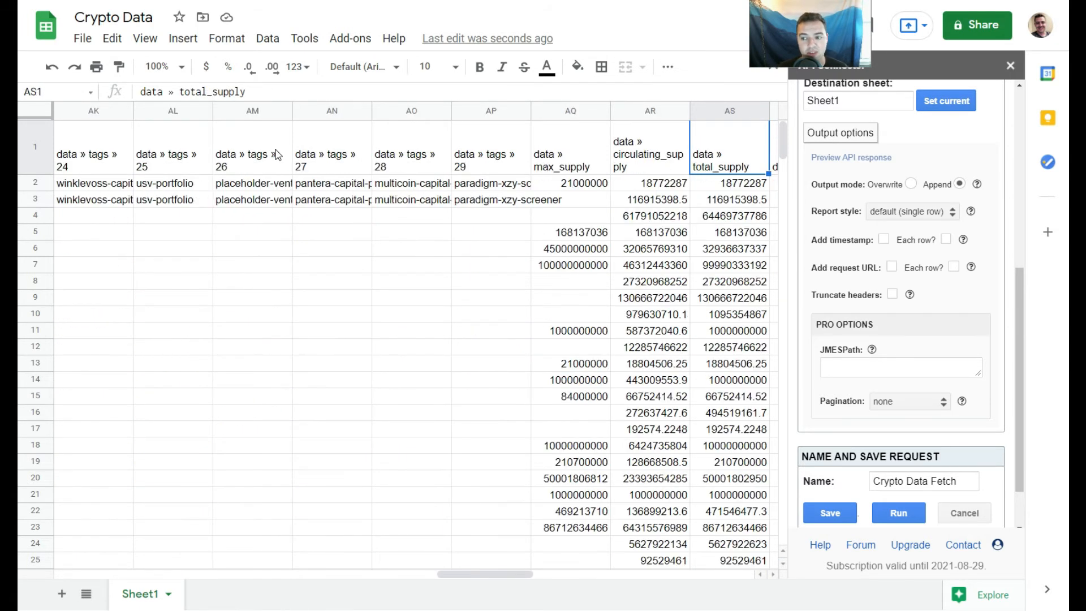
pyautogui.press('Right')
pyautogui.press('Right')
pyautogui.press('Right')
pyautogui.press('Right')
pyautogui.press('Right')
pyautogui.press('Right')
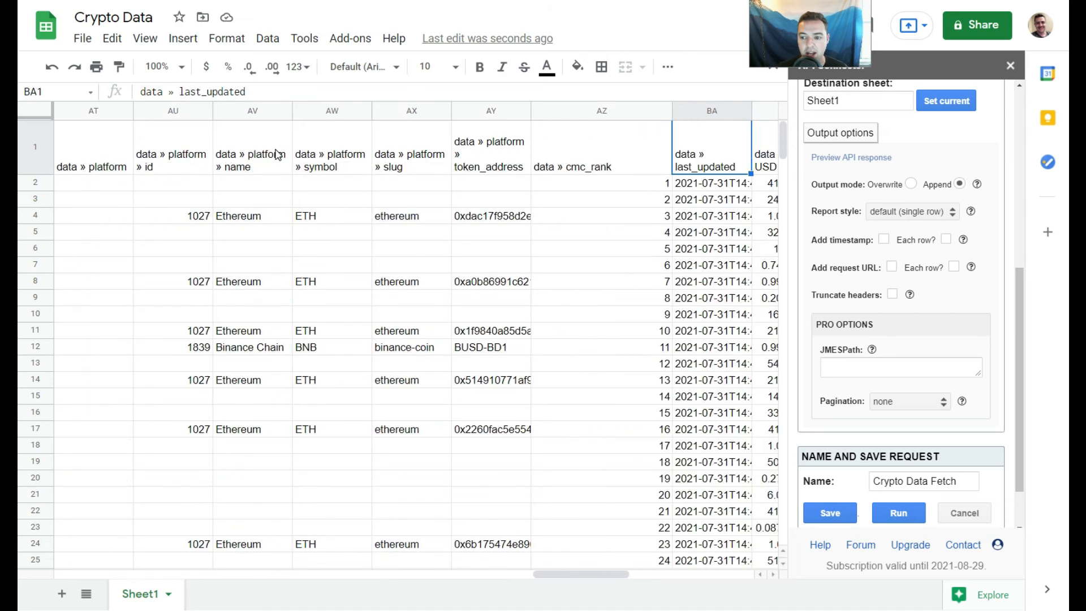
pyautogui.press('Right')
pyautogui.press('Right')
pyautogui.press('Right')
pyautogui.press('Right')
pyautogui.press('Right')
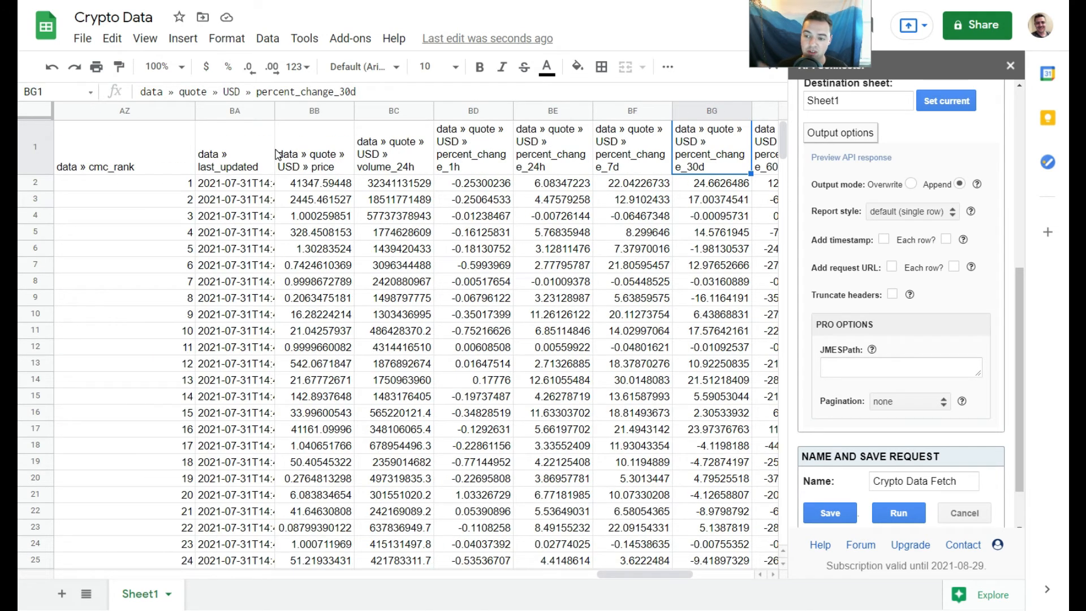
pyautogui.press('Right')
pyautogui.press('Right')
pyautogui.press('Left')
pyautogui.press('Left')
pyautogui.press('Left')
pyautogui.press('Left')
pyautogui.press('Left')
pyautogui.press('Left')
pyautogui.press('Left')
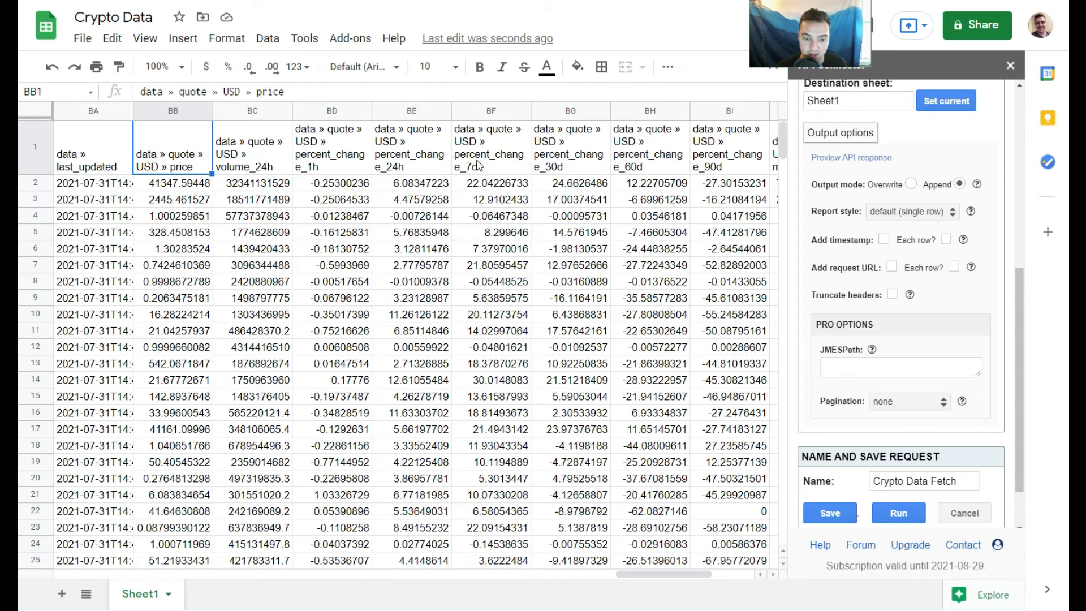
# - Rename the price header in BB1 to price_usd
pyautogui.write('price')
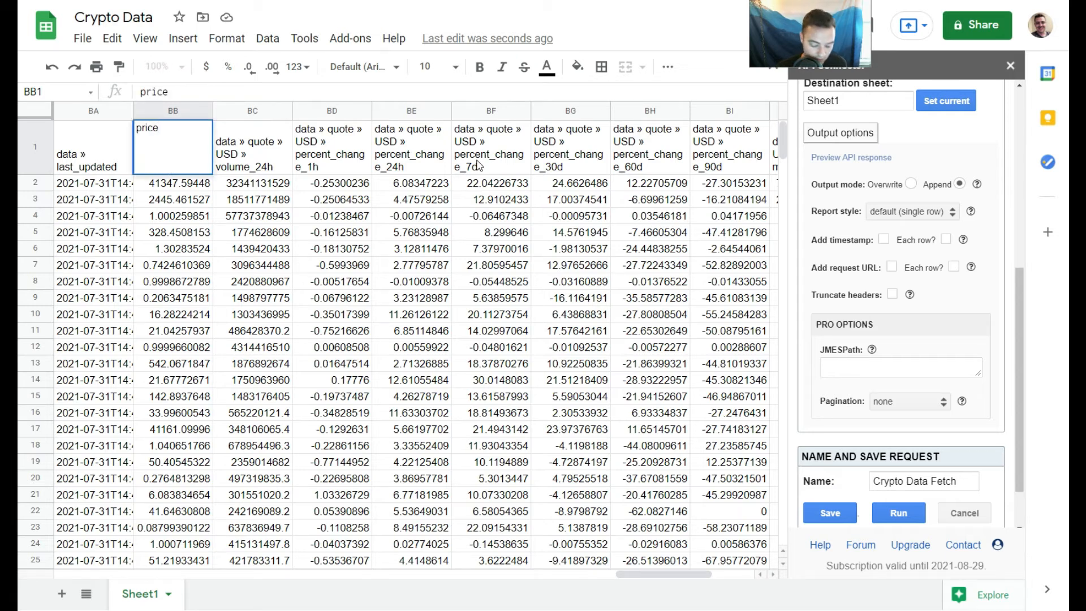
pyautogui.write('_usd')
pyautogui.press('Return')
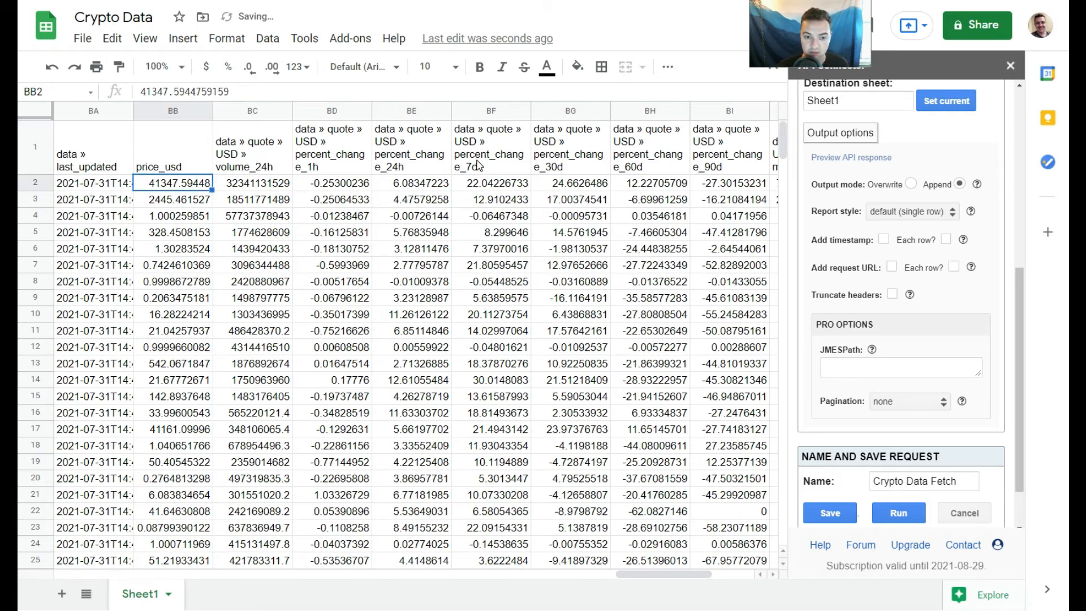
pyautogui.click(243, 152)
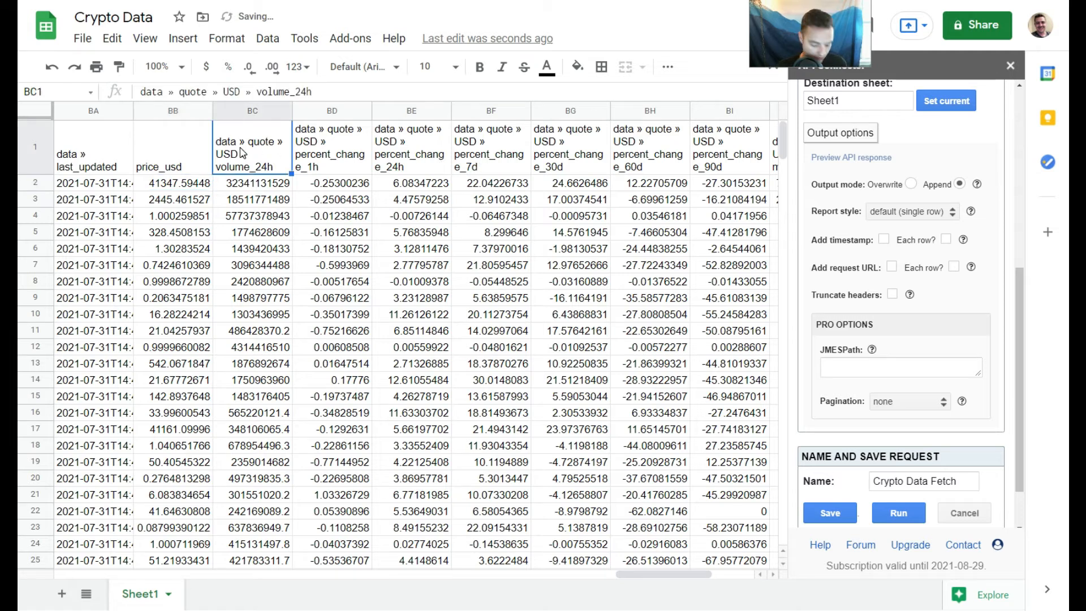
# - Rename the volume header in BC1 to volume_24h
pyautogui.write('colume')
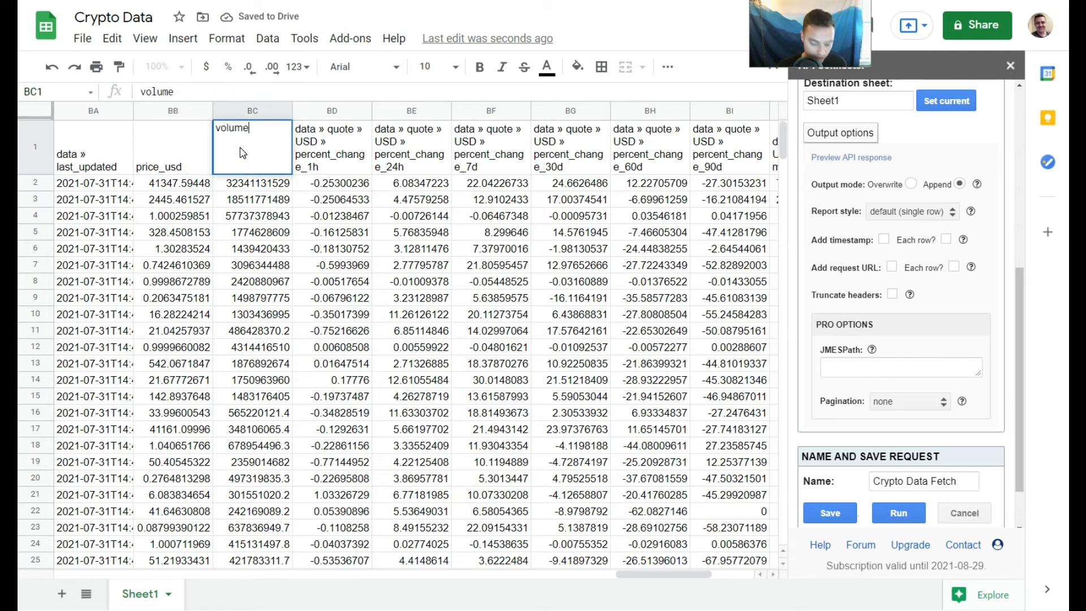
pyautogui.write('_24')
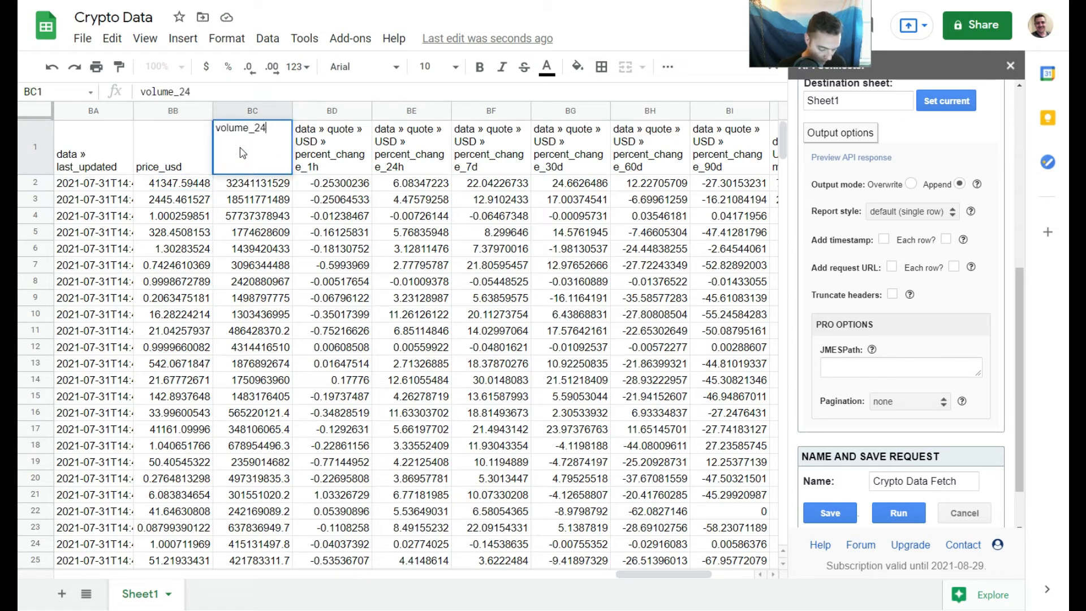
pyautogui.write('h')
pyautogui.click(208, 157)
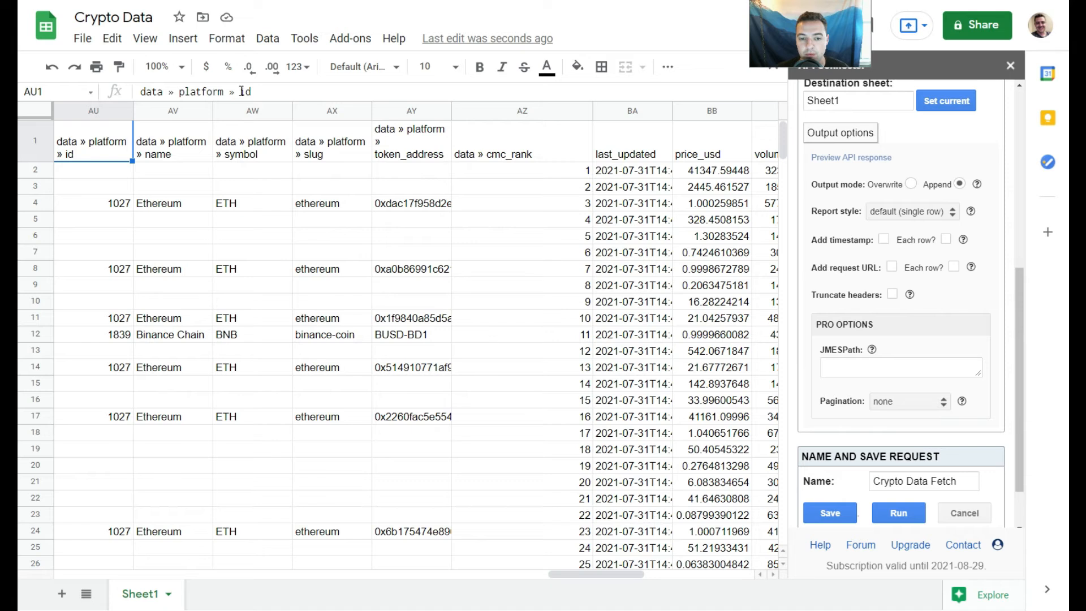
# - Remove the "data » platform » " prefix from all headers using Find and replace with an empty replacement
pyautogui.moveTo(241, 91); pyautogui.dragTo(144, 95)
pyautogui.hotkey('ctrl', 'c')
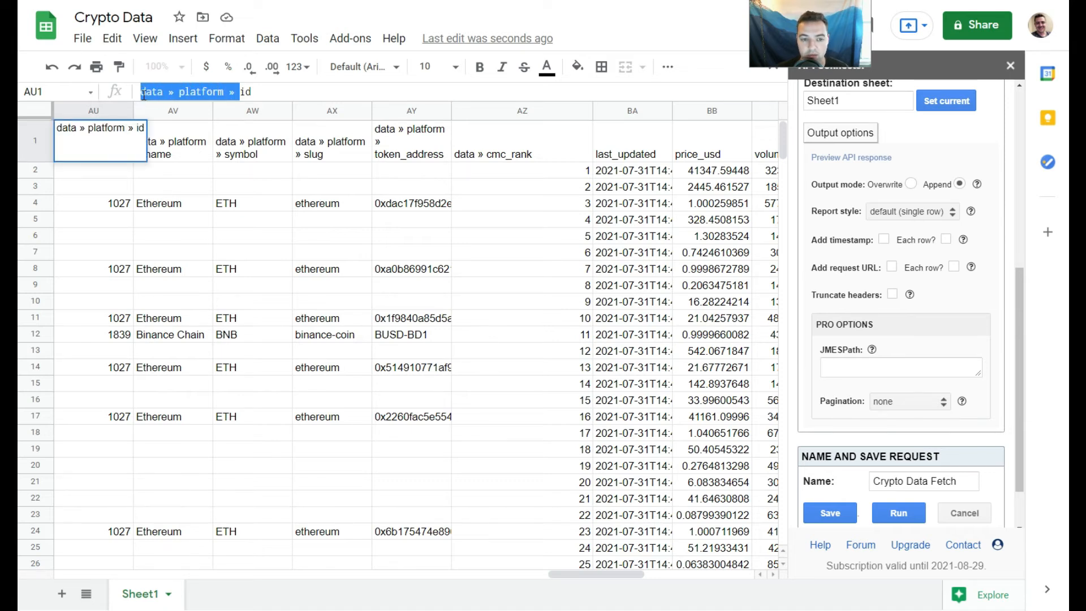
pyautogui.press('Tab')
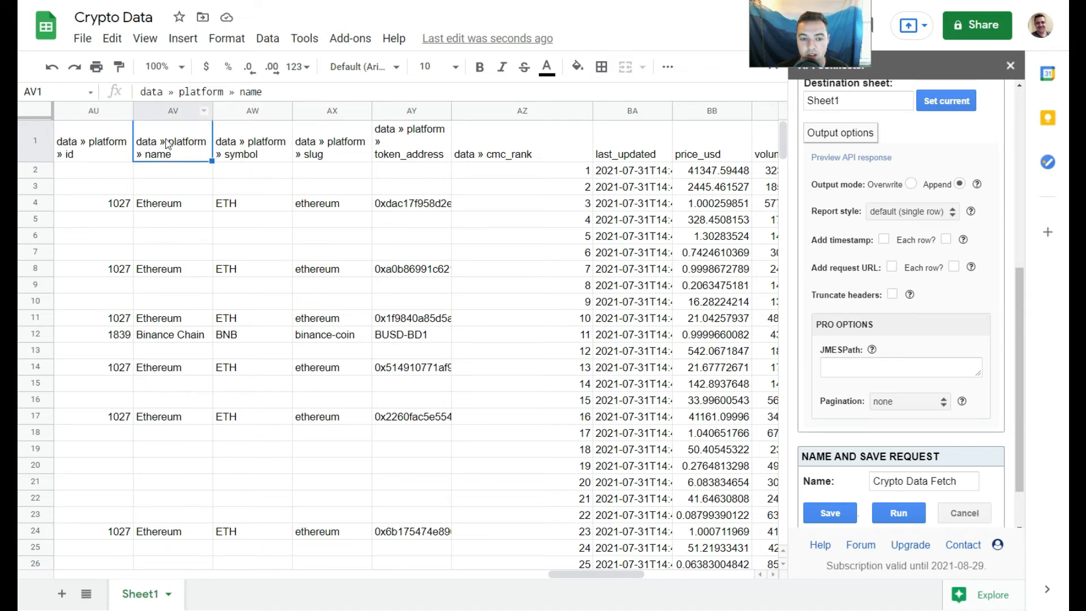
pyautogui.click(230, 145)
pyautogui.click(325, 148)
pyautogui.click(412, 149)
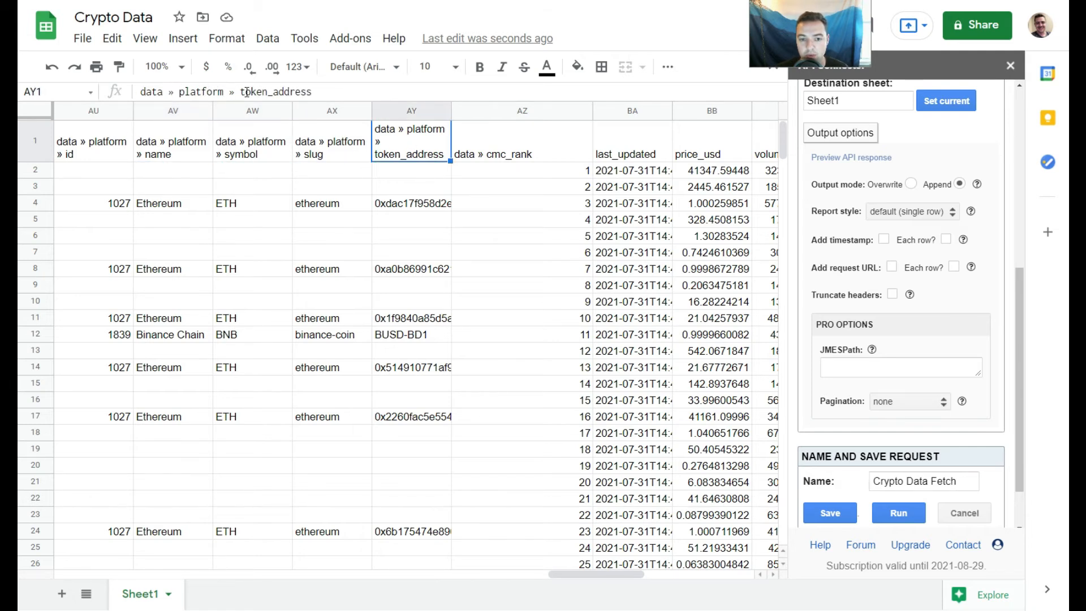
pyautogui.hotkey('ctrl', 'f')
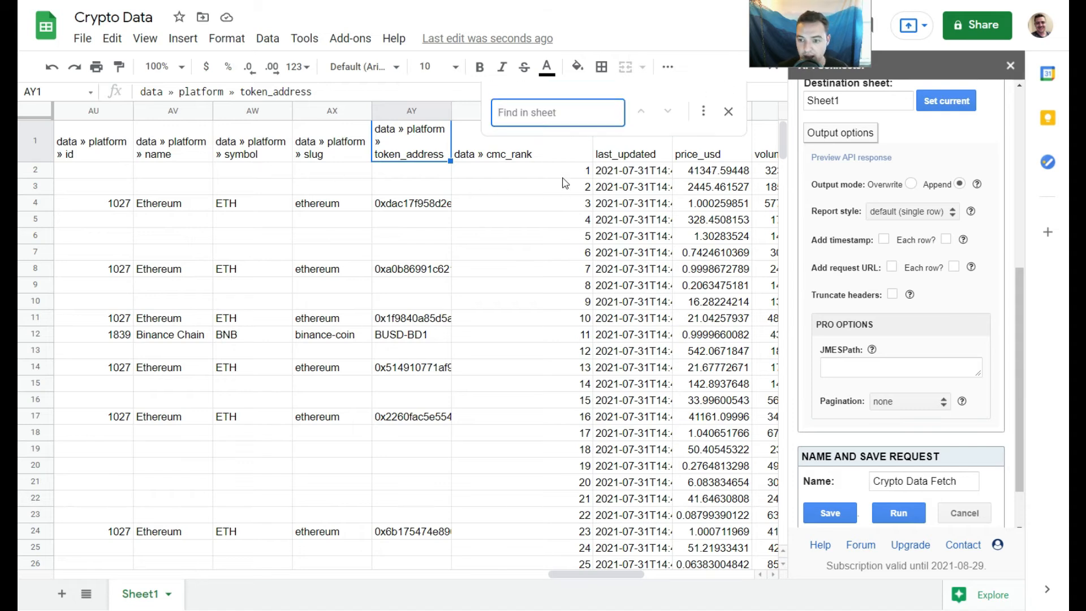
pyautogui.hotkey('ctrl', 'v')
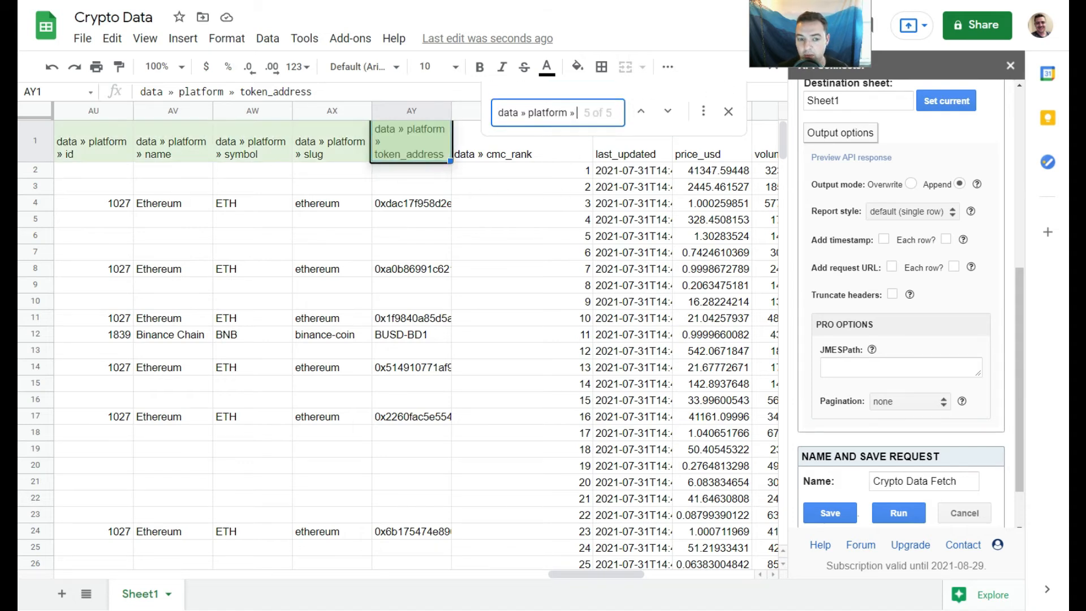
pyautogui.click(703, 112)
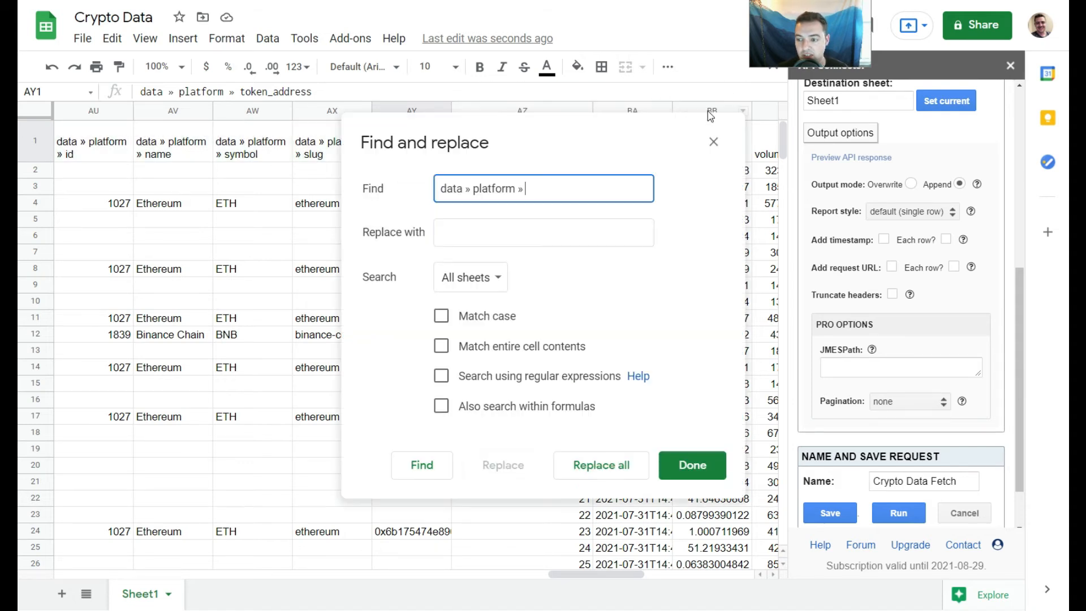
pyautogui.click(440, 234)
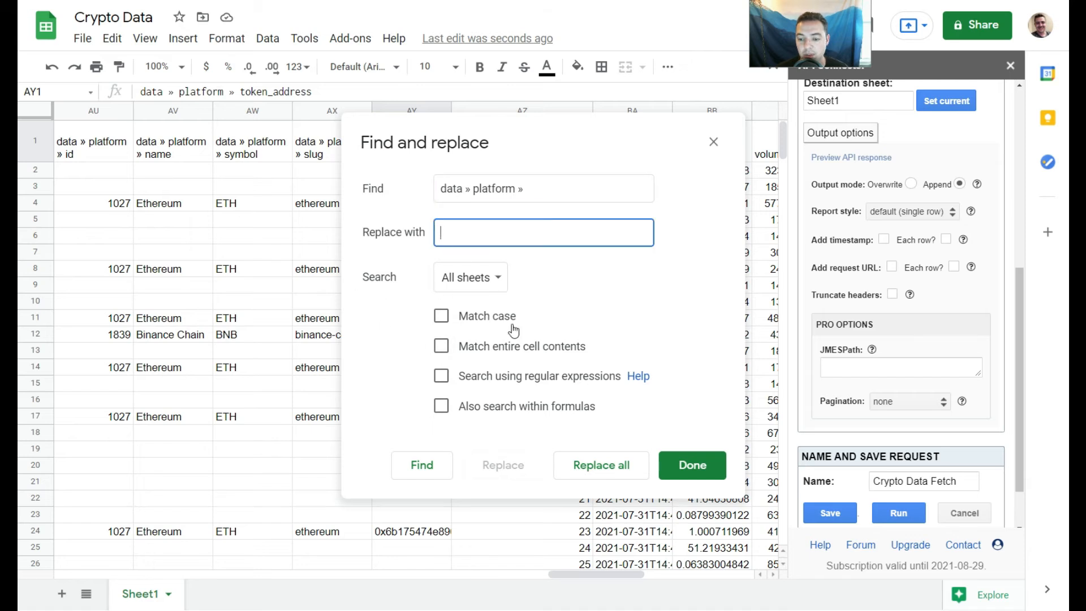
pyautogui.click(627, 465)
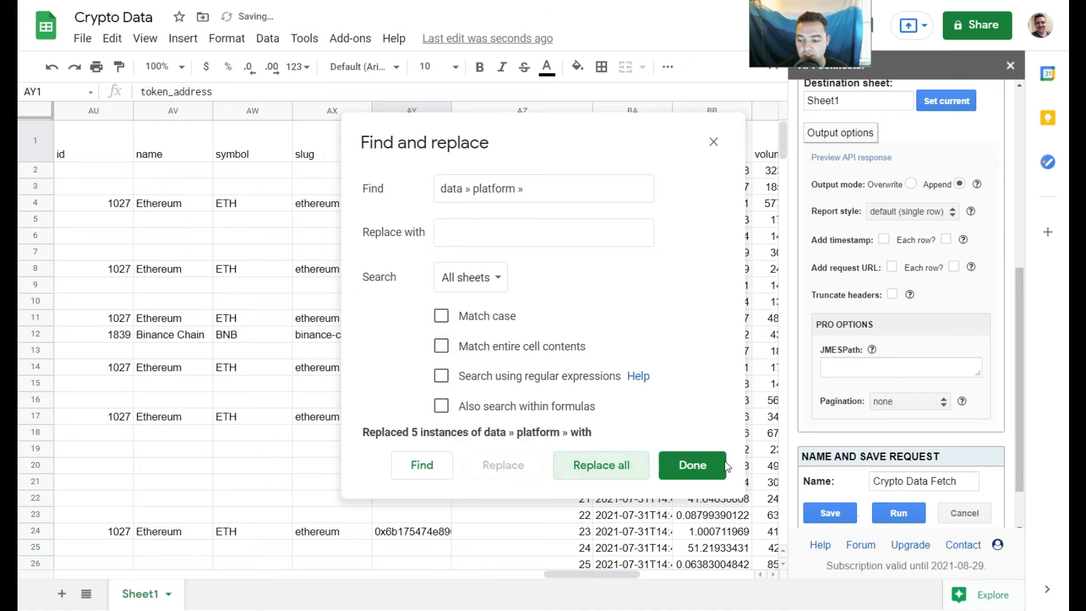
pyautogui.click(691, 465)
# - Rename the platform id header in AU1 to id2
pyautogui.press('Left')
pyautogui.press('Left')
pyautogui.press('Left')
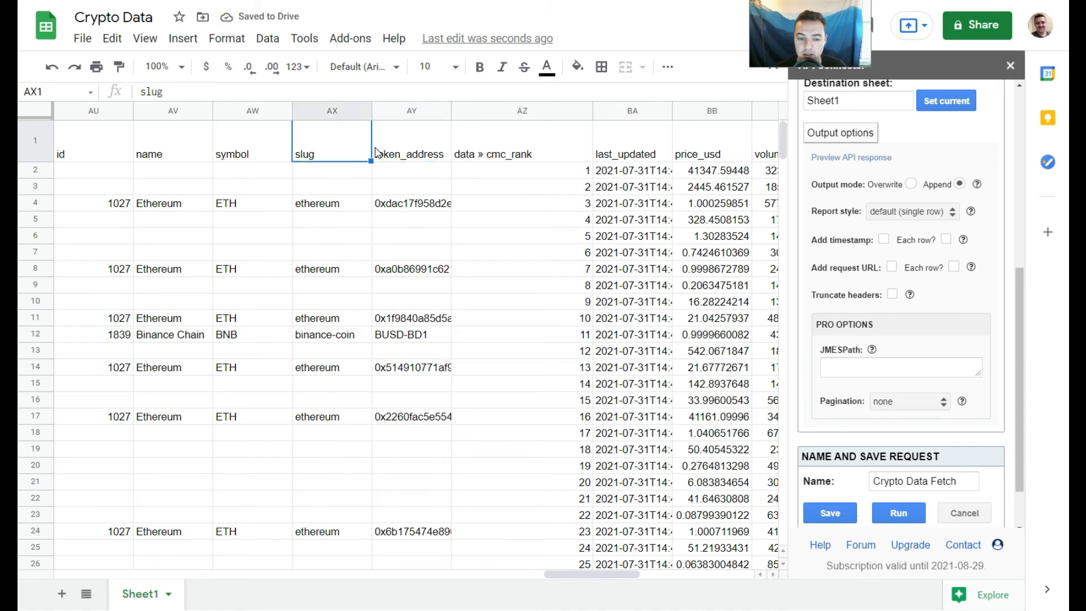
pyautogui.press('Left')
pyautogui.press('Left')
pyautogui.press('Left')
pyautogui.press('Right')
pyautogui.press('Right')
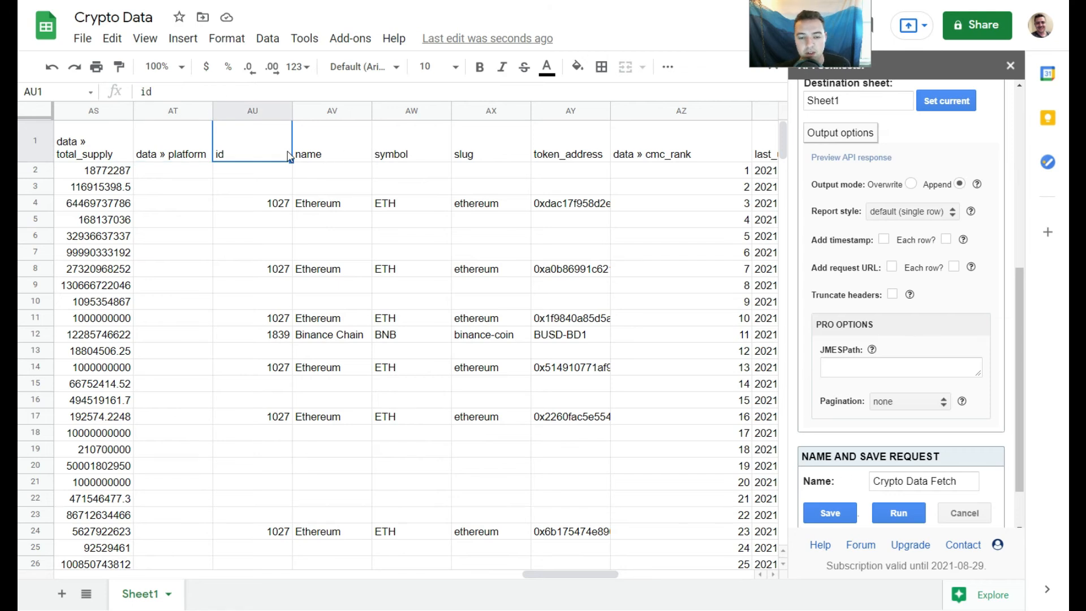
pyautogui.doubleClick(268, 157)
pyautogui.write('2')
pyautogui.click(197, 160)
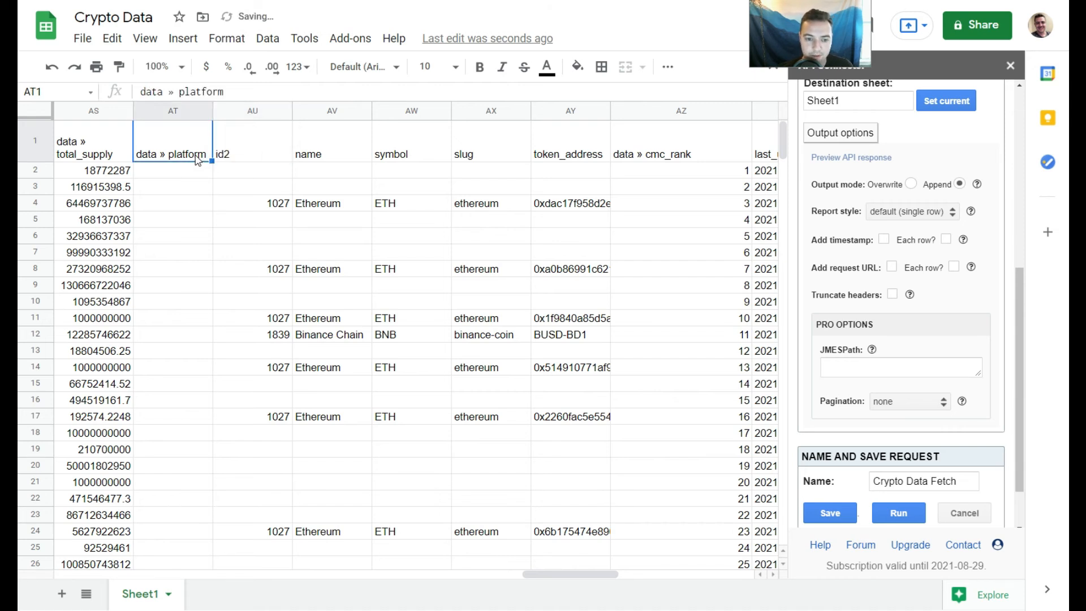
# - Remove the "data » " prefix from all headers using Find and replace with an empty replacement
pyautogui.moveTo(176, 91); pyautogui.dragTo(142, 98)
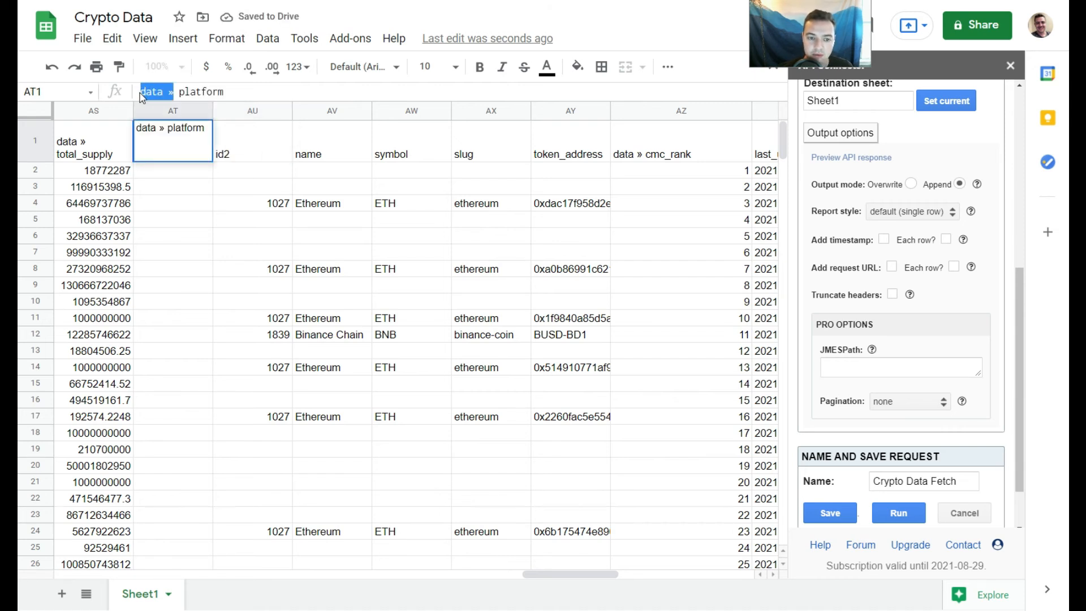
pyautogui.hotkey('ctrl', 'f')
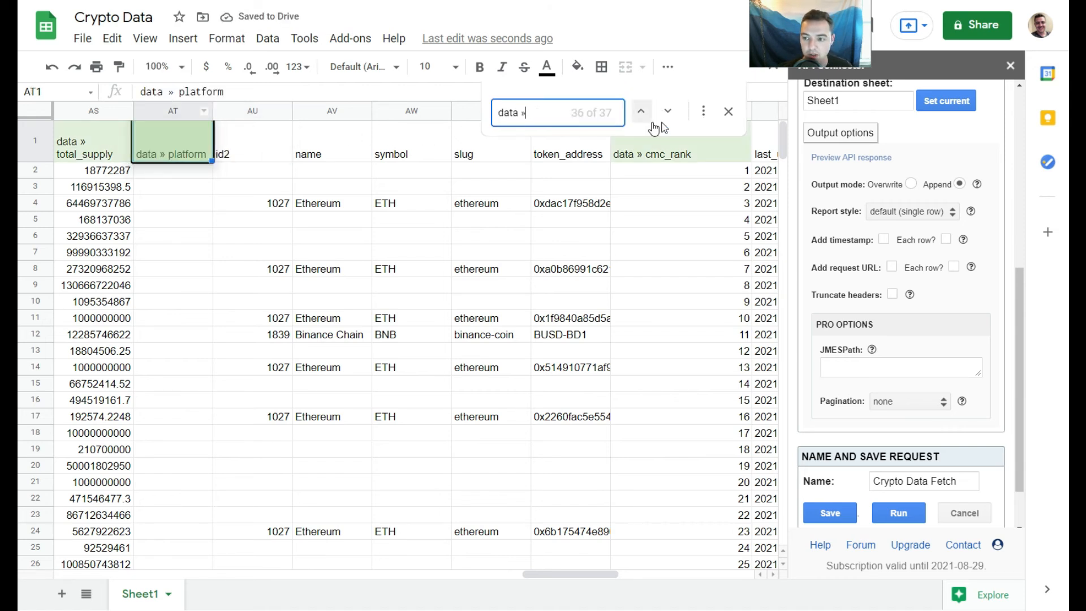
pyautogui.click(704, 111)
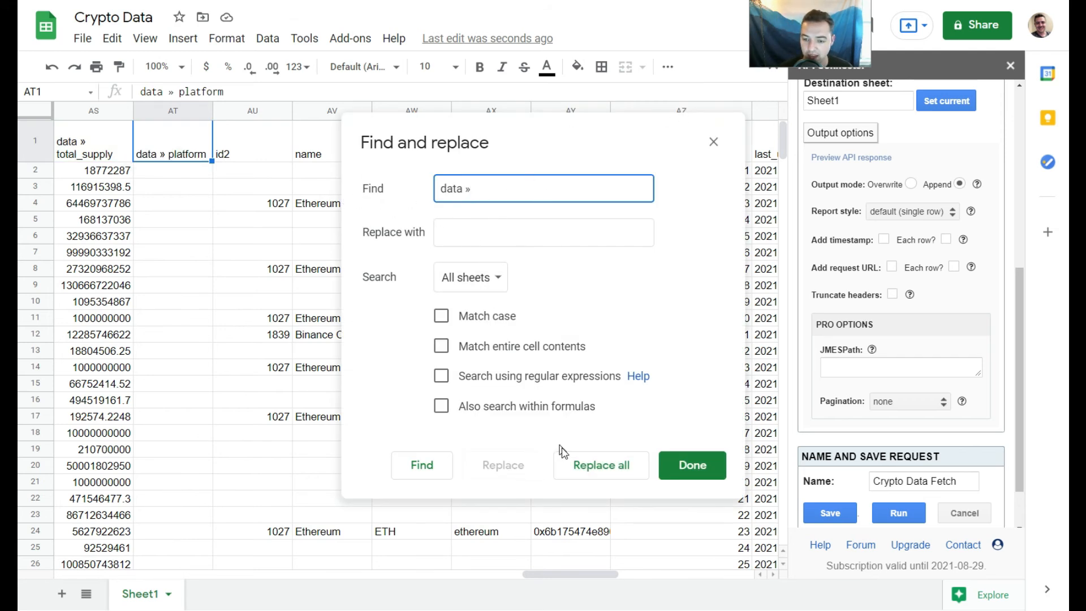
pyautogui.click(599, 472)
pyautogui.click(691, 465)
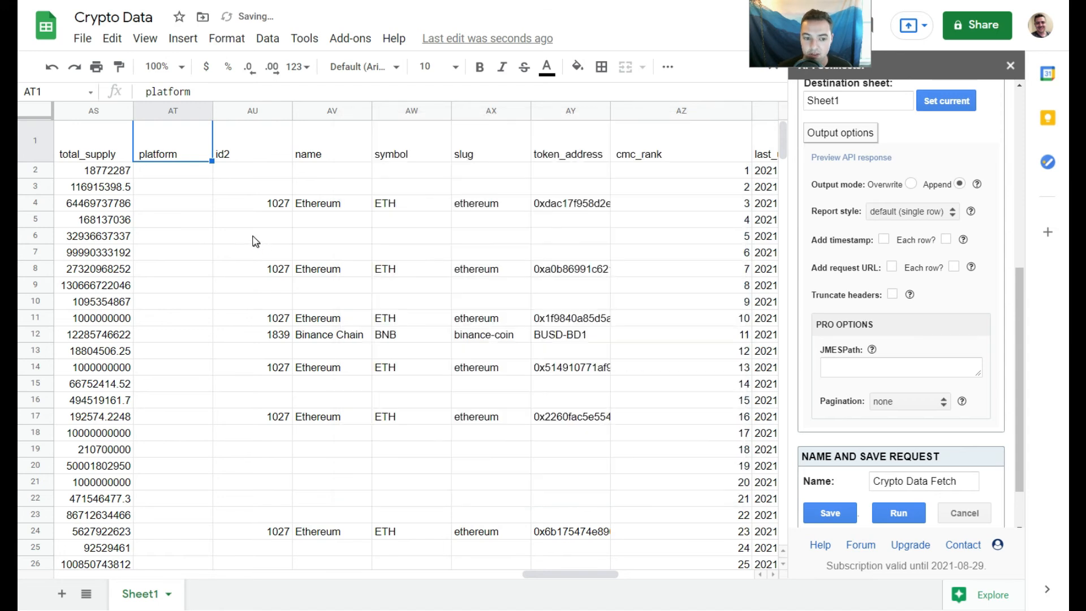
# - Step back through the row 1 headers to column A to check for remaining prefixes
pyautogui.press('Left')
pyautogui.press('Left')
pyautogui.press('Left')
pyautogui.press('Left')
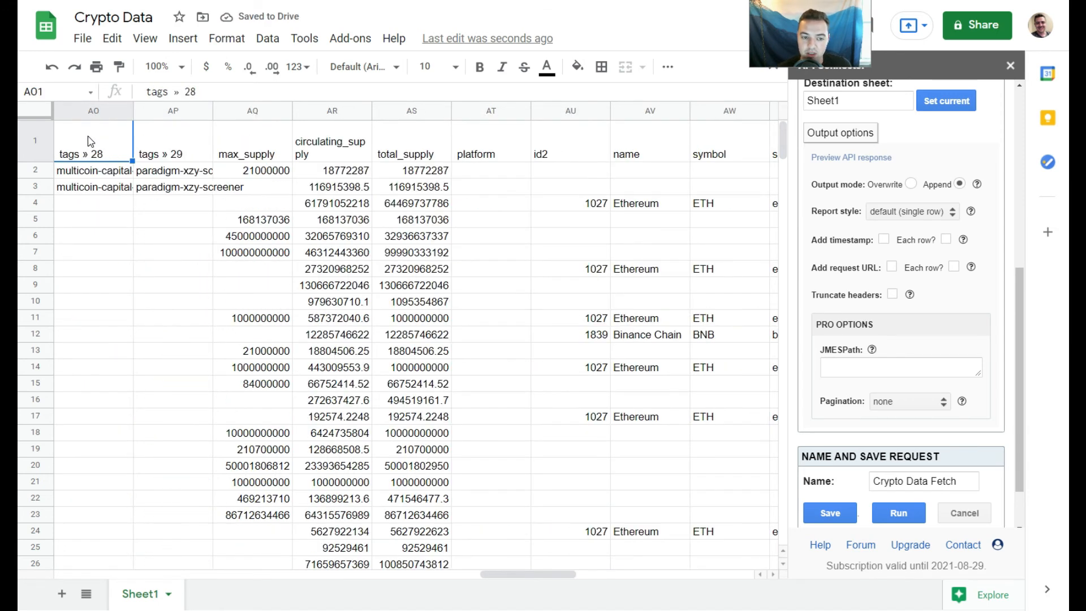
pyautogui.press('Left')
pyautogui.press('Left')
pyautogui.press('Left')
pyautogui.press('Left')
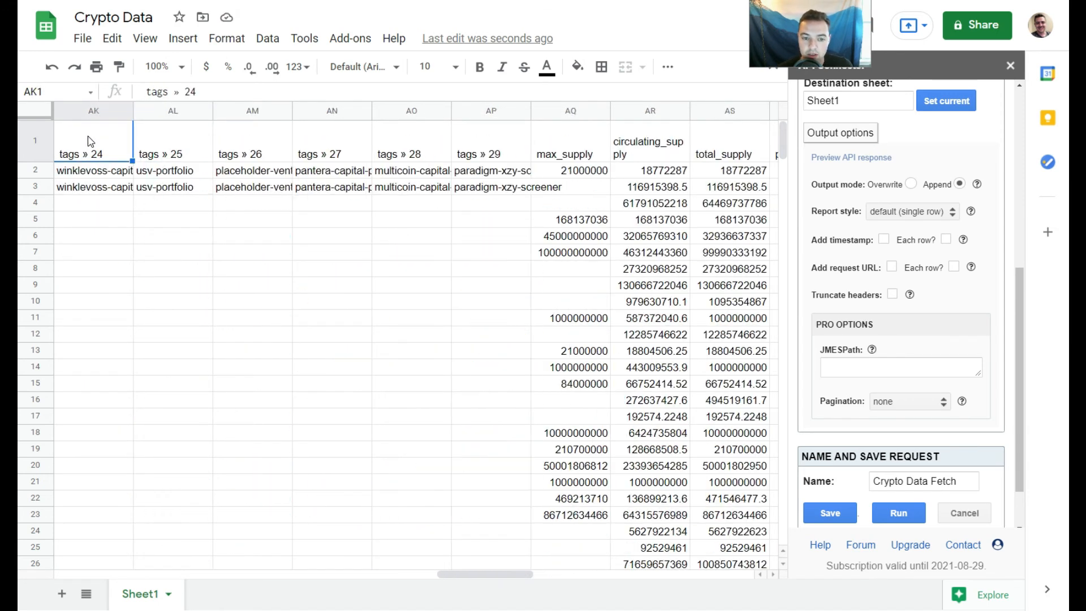
pyautogui.press('Right')
pyautogui.press('Left')
pyautogui.press('Left')
pyautogui.press('Left')
pyautogui.press('Left')
pyautogui.press('Left')
pyautogui.press('Right')
pyautogui.press('Right')
pyautogui.press('Left')
pyautogui.press('Left')
pyautogui.press('Left')
pyautogui.press('Left')
pyautogui.press('Left')
pyautogui.press('Left')
pyautogui.press('Left')
pyautogui.press('Left')
pyautogui.press('Left')
pyautogui.press('Left')
pyautogui.press('Left')
pyautogui.press('Left')
pyautogui.press('Left')
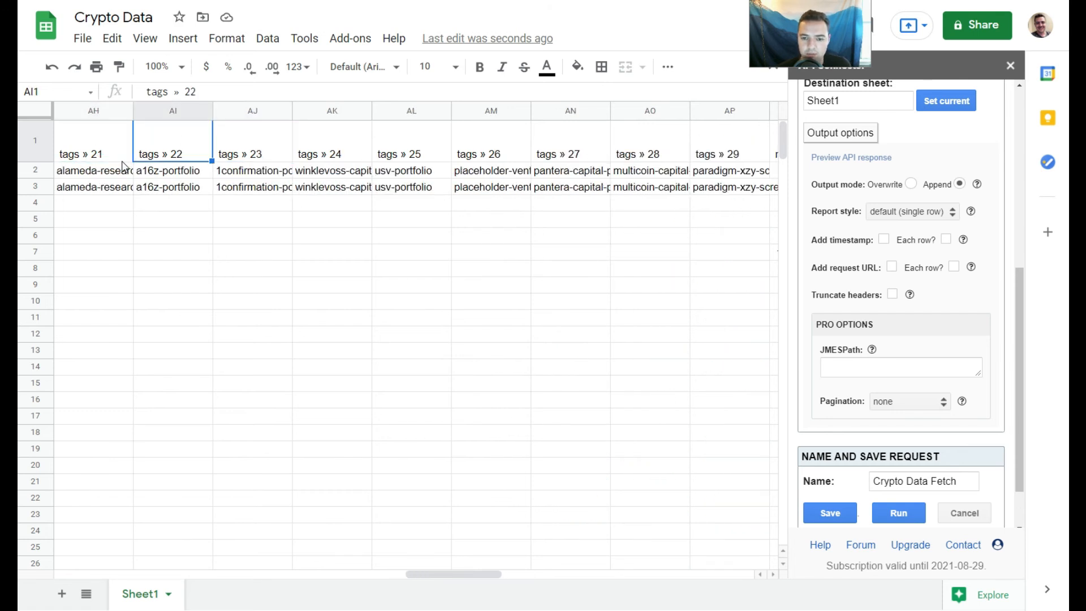
pyautogui.press('Left')
pyautogui.press('Left')
pyautogui.press('Left')
pyautogui.press('Left')
pyautogui.press('Left')
pyautogui.press('Left')
pyautogui.press('Left')
pyautogui.press('Left')
pyautogui.press('Left')
pyautogui.press('Left')
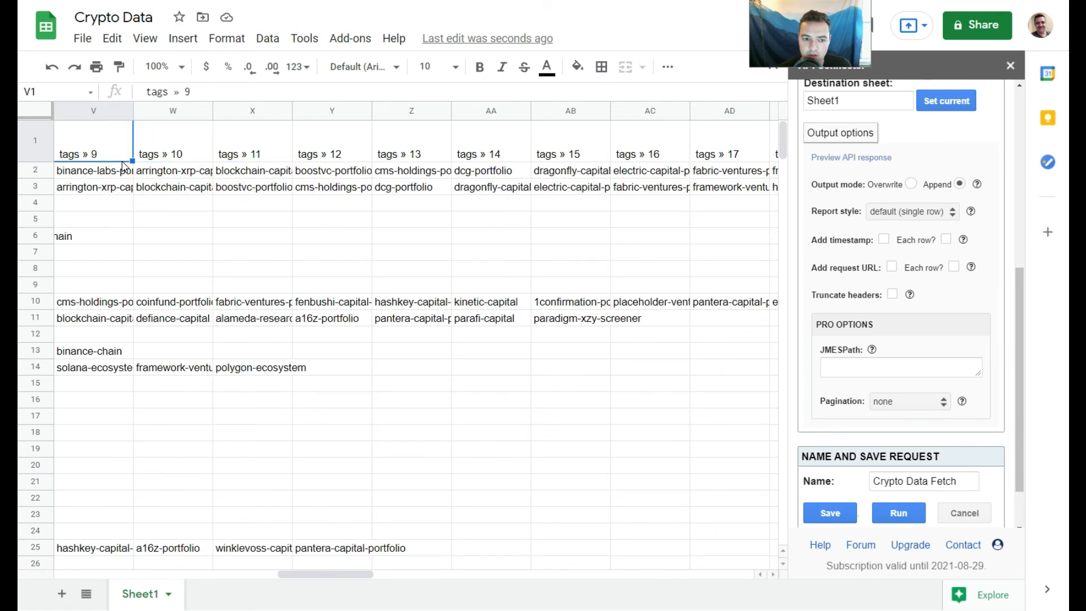
pyautogui.press('Left')
pyautogui.press('Left')
pyautogui.press('Left')
pyautogui.press('Left')
pyautogui.press('Left')
pyautogui.press('Left')
pyautogui.press('Left')
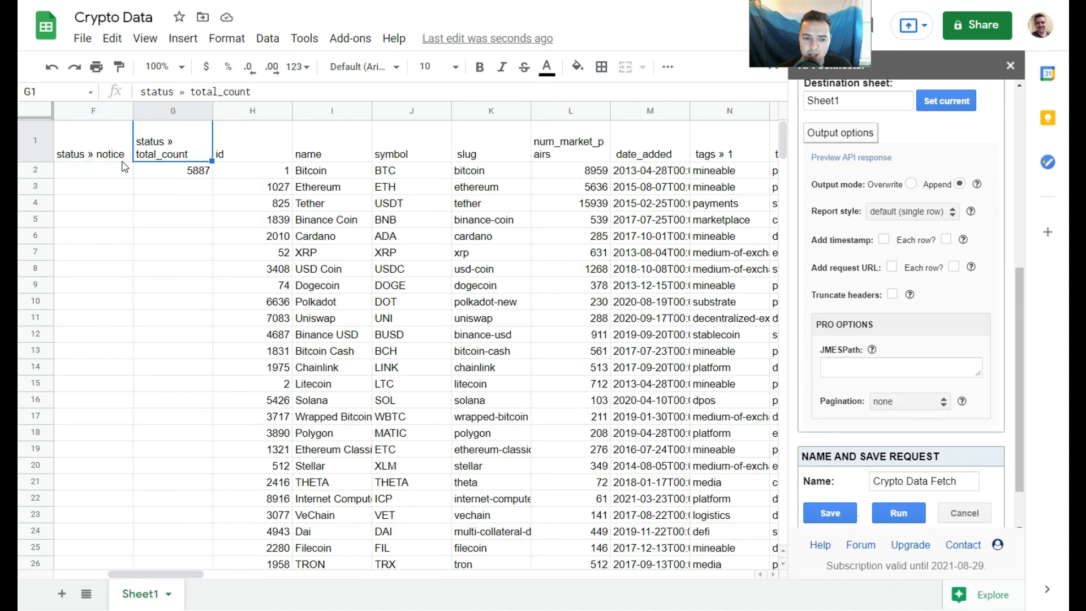
pyautogui.press('Left')
pyautogui.press('Left')
pyautogui.press('Left')
pyautogui.press('Left')
pyautogui.press('Left')
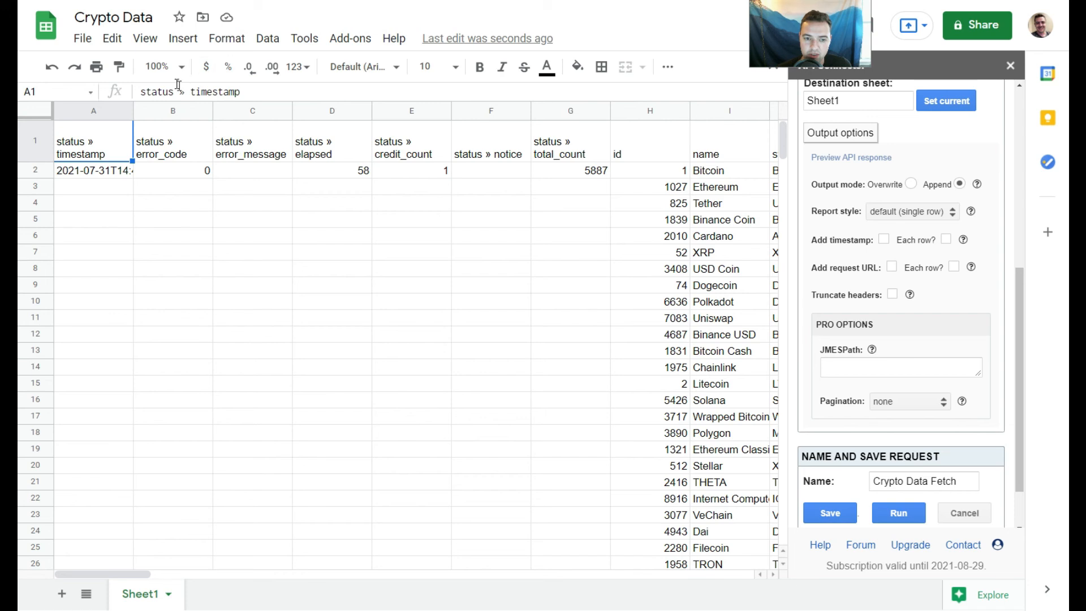
# - Remove the "status » " prefix from all headers using Find and replace with an empty replacement
pyautogui.moveTo(186, 91); pyautogui.dragTo(144, 90)
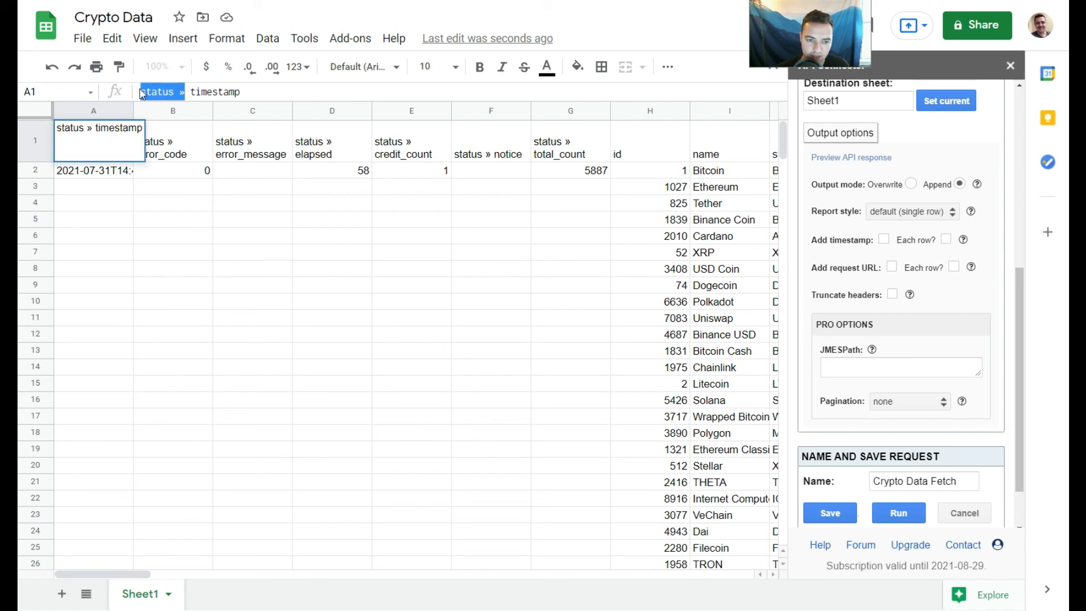
pyautogui.hotkey('ctrl', 'c')
pyautogui.hotkey('ctrl', 'f')
pyautogui.hotkey('ctrl', 'v')
pyautogui.click(703, 116)
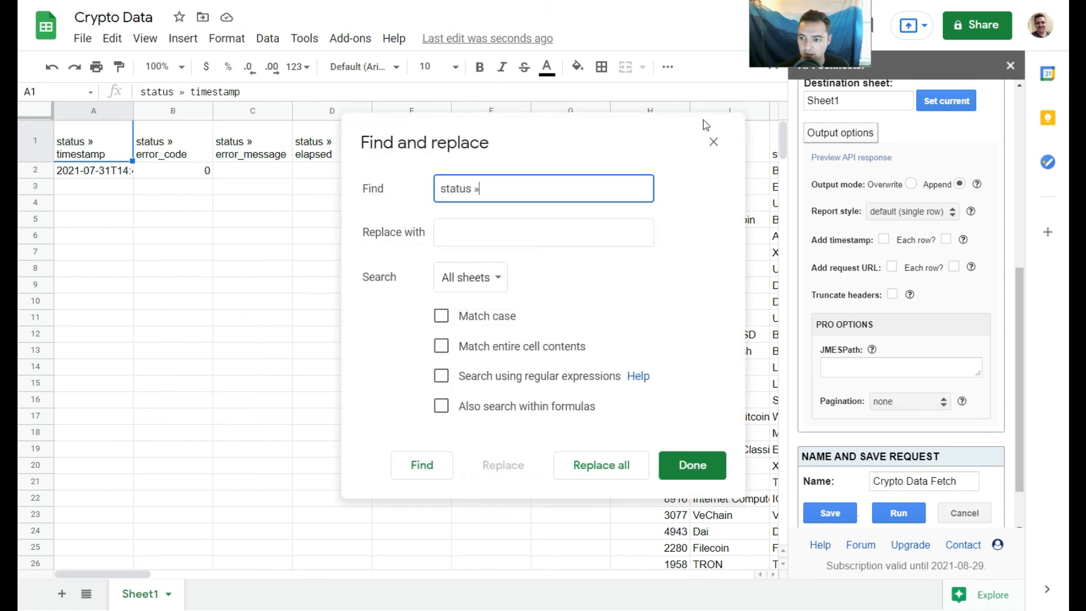
pyautogui.click(598, 462)
pyautogui.click(699, 462)
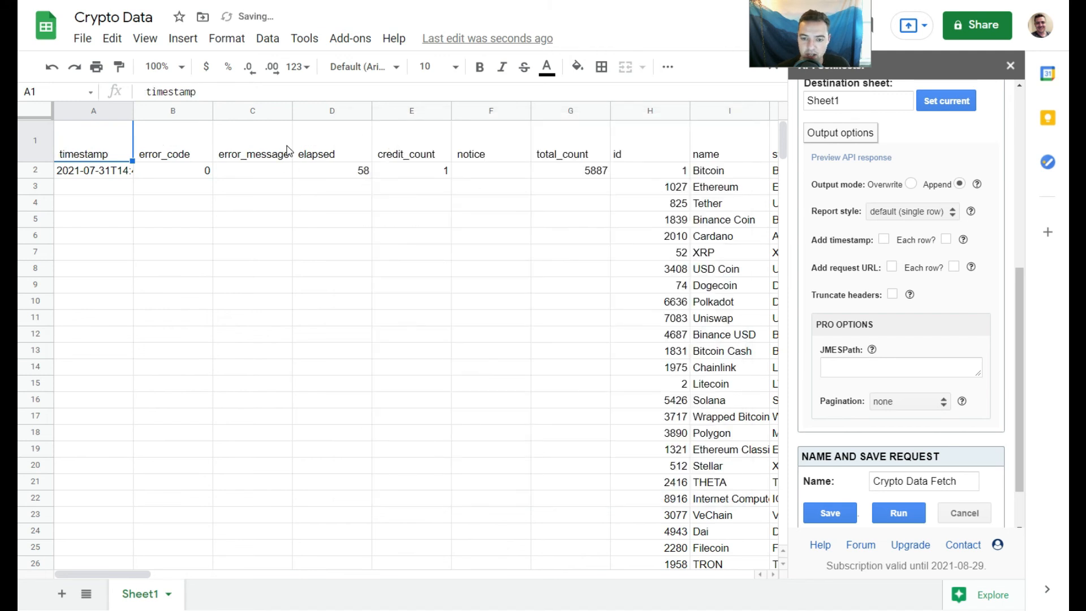
# - Review the cleaned headers along row 1 from column A to the last column and back
pyautogui.press('Right')
pyautogui.press('Right')
pyautogui.press('Right')
pyautogui.press('Right')
pyautogui.press('Right')
pyautogui.press('Right')
pyautogui.press('Right')
pyautogui.press('Right')
pyautogui.press('Right')
pyautogui.press('Right')
pyautogui.press('Right')
pyautogui.press('Right')
pyautogui.press('Right')
pyautogui.press('Right')
pyautogui.press('Right')
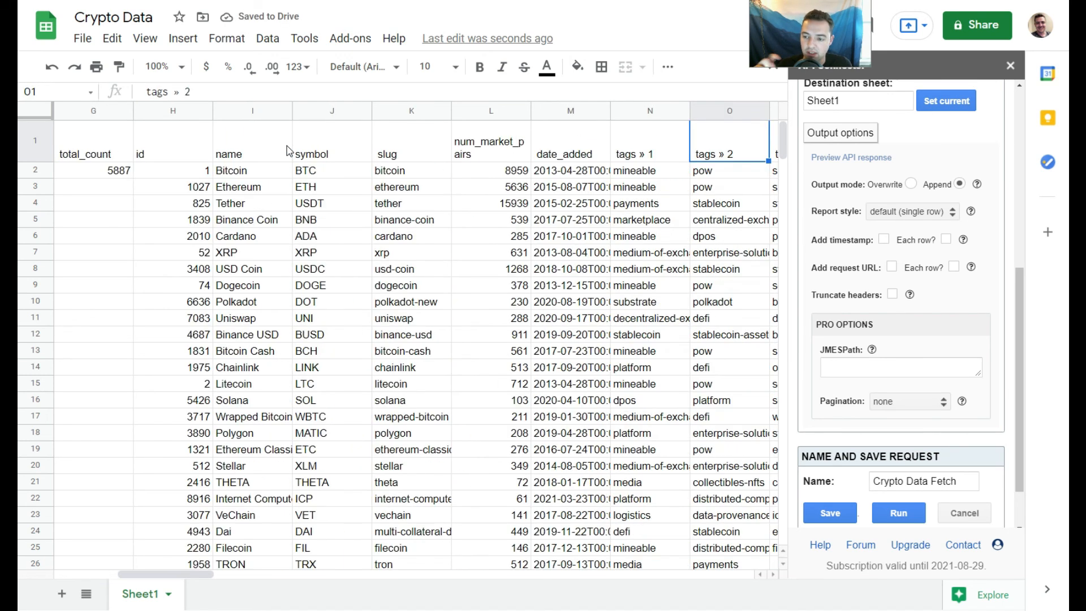
pyautogui.press('Right')
pyautogui.press('Right')
pyautogui.press('Right')
pyautogui.press('Right')
pyautogui.press('Right')
pyautogui.press('Right')
pyautogui.press('Right')
pyautogui.press('Right')
pyautogui.press('Right')
pyautogui.press('Right')
pyautogui.press('Right')
pyautogui.press('Right')
pyautogui.press('Right')
pyautogui.press('Right')
pyautogui.press('Right')
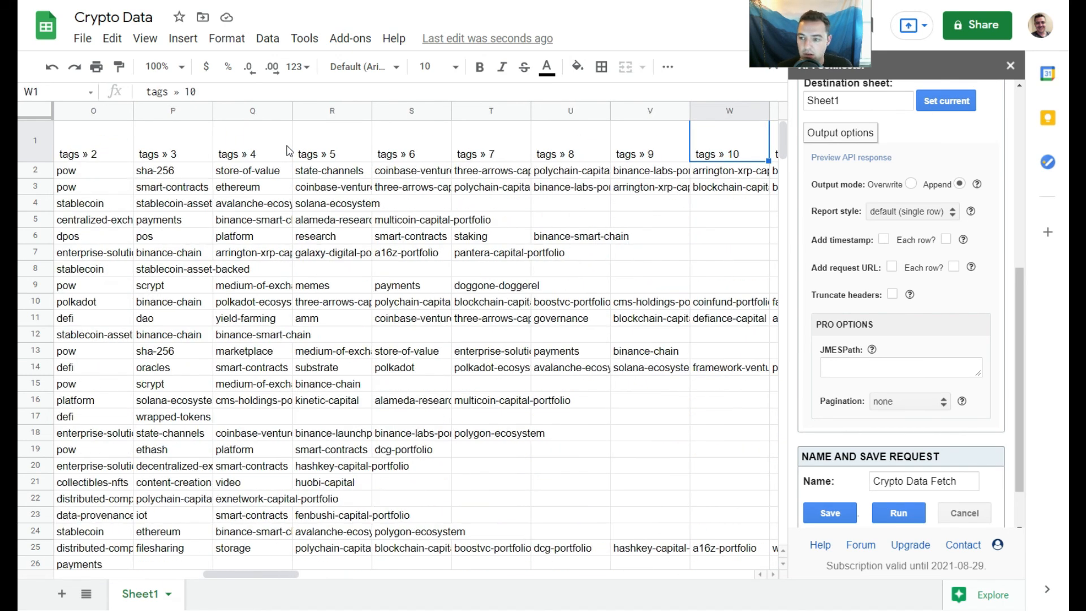
pyautogui.press('Right')
pyautogui.press('Right')
pyautogui.press('Right')
pyautogui.press('Right')
pyautogui.press('Right')
pyautogui.press('Right')
pyautogui.press('Right')
pyautogui.press('Right')
pyautogui.press('Right')
pyautogui.press('Right')
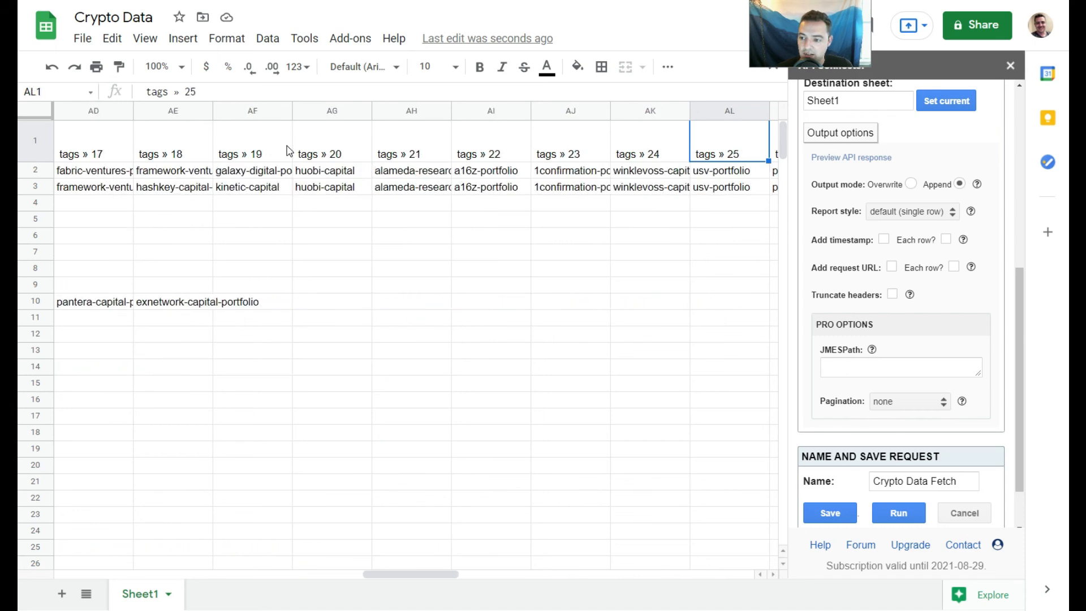
pyautogui.press('Right')
pyautogui.press('Right')
pyautogui.press('Right')
pyautogui.press('Right')
pyautogui.press('Right')
pyautogui.press('Right')
pyautogui.press('Right')
pyautogui.press('Right')
pyautogui.press('Right')
pyautogui.press('Right')
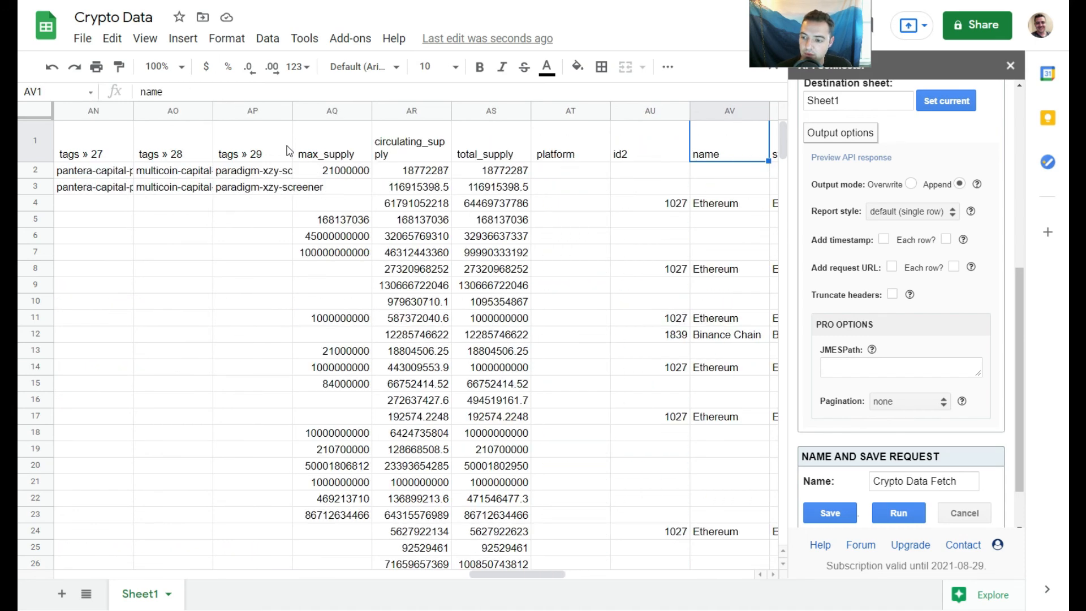
pyautogui.press('Right')
pyautogui.press('Right')
pyautogui.press('Right')
pyautogui.press('Right')
pyautogui.press('Right')
pyautogui.press('Right')
pyautogui.press('Right')
pyautogui.press('Right')
pyautogui.press('Right')
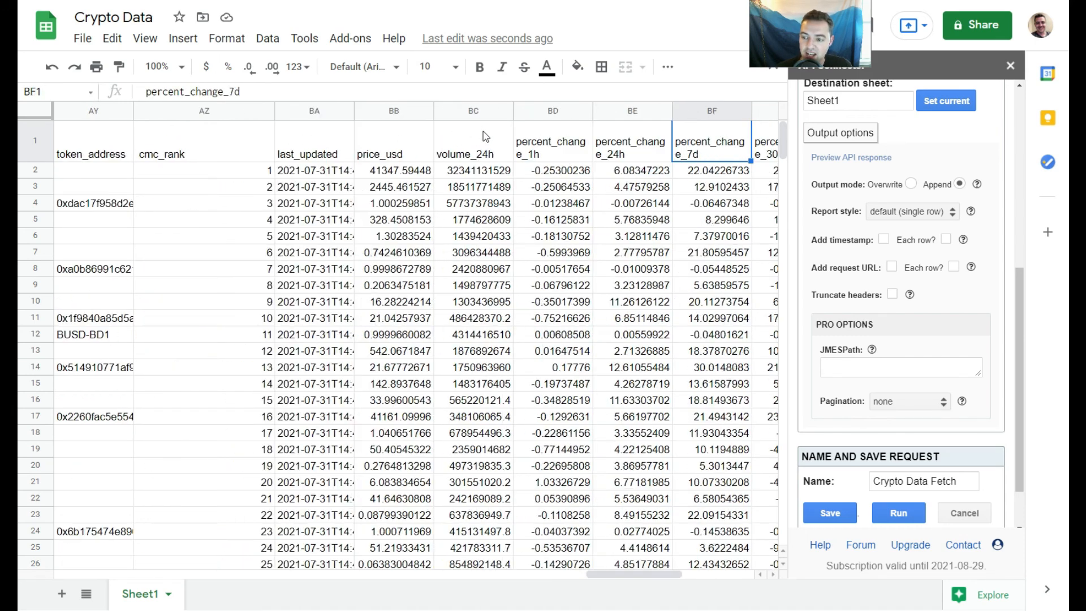
pyautogui.press('Left')
pyautogui.press('Left')
pyautogui.press('Left')
pyautogui.press('Left')
pyautogui.press('Left')
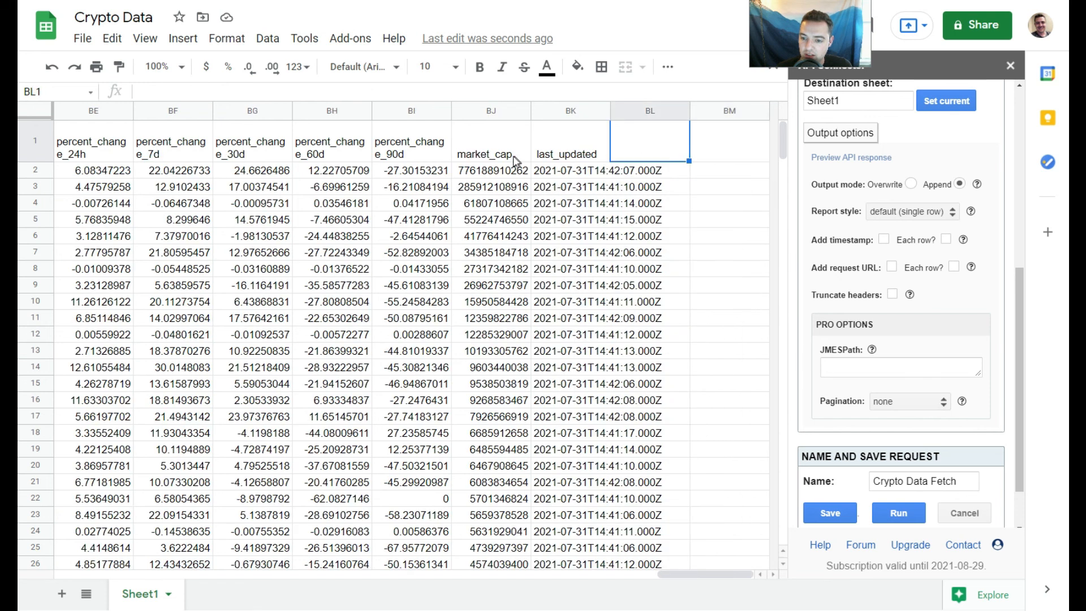
pyautogui.press('Left')
pyautogui.press('Left')
pyautogui.press('Left')
pyautogui.press('Left')
pyautogui.press('Left')
pyautogui.press('Left')
pyautogui.press('Left')
pyautogui.press('Left')
pyautogui.press('Left')
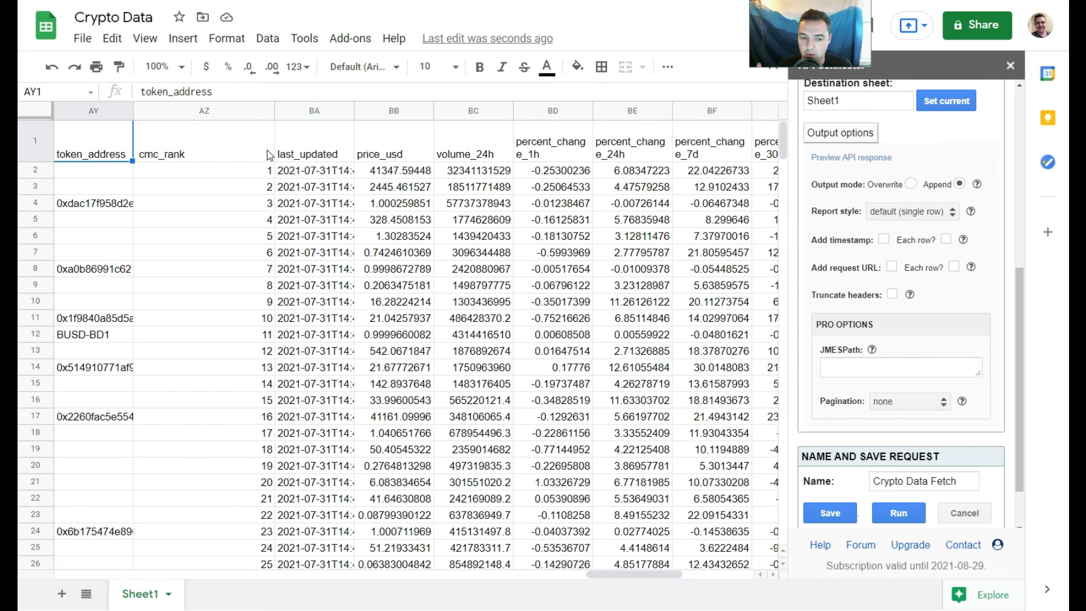
pyautogui.press('Left')
pyautogui.press('Left')
pyautogui.press('Left')
pyautogui.press('Left')
pyautogui.press('Left')
pyautogui.press('Left')
pyautogui.press('Left')
pyautogui.press('Left')
pyautogui.press('Left')
pyautogui.press('Left')
pyautogui.press('Left')
pyautogui.press('Left')
pyautogui.press('Left')
pyautogui.press('Left')
pyautogui.press('Left')
pyautogui.press('Left')
pyautogui.press('Left')
pyautogui.press('Left')
pyautogui.press('Left')
pyautogui.press('Left')
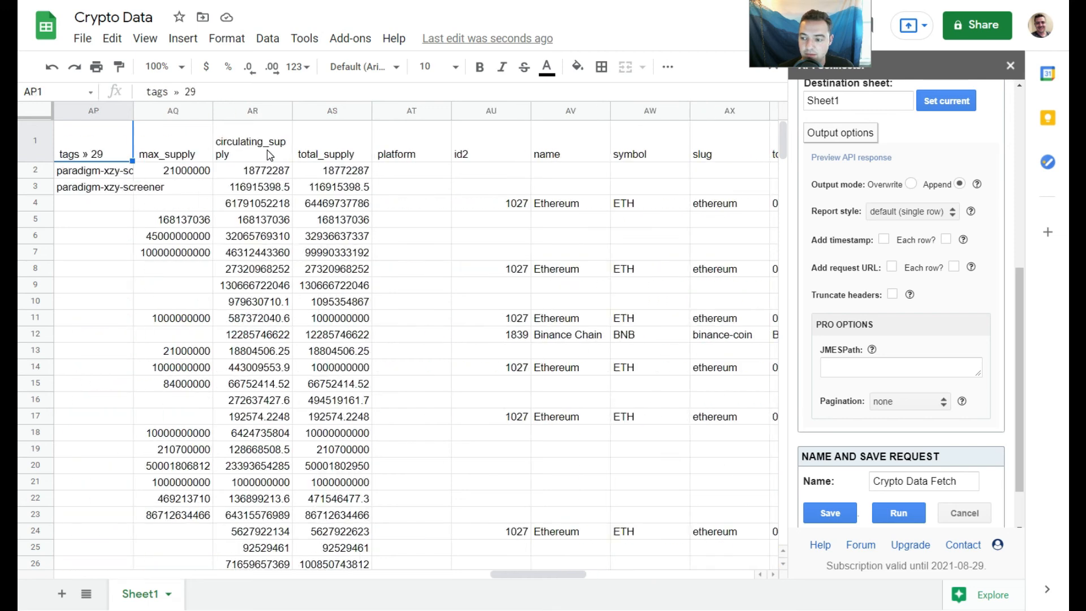
pyautogui.press('Home')
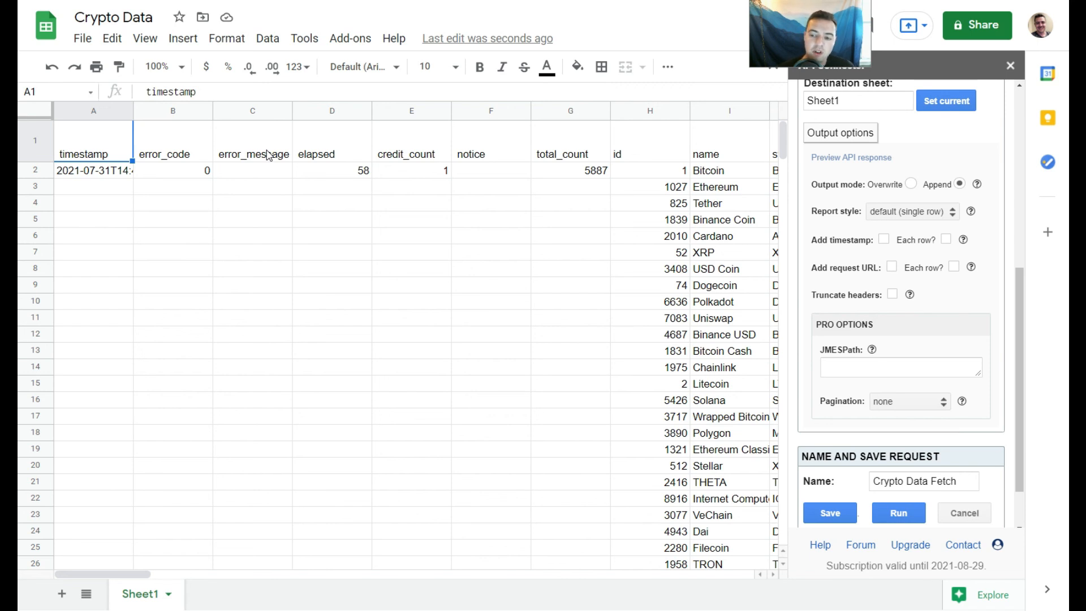
# - Scroll down to the appended batch at row 102 and back to the header row
pyautogui.moveTo(784, 152); pyautogui.dragTo(769, 284)
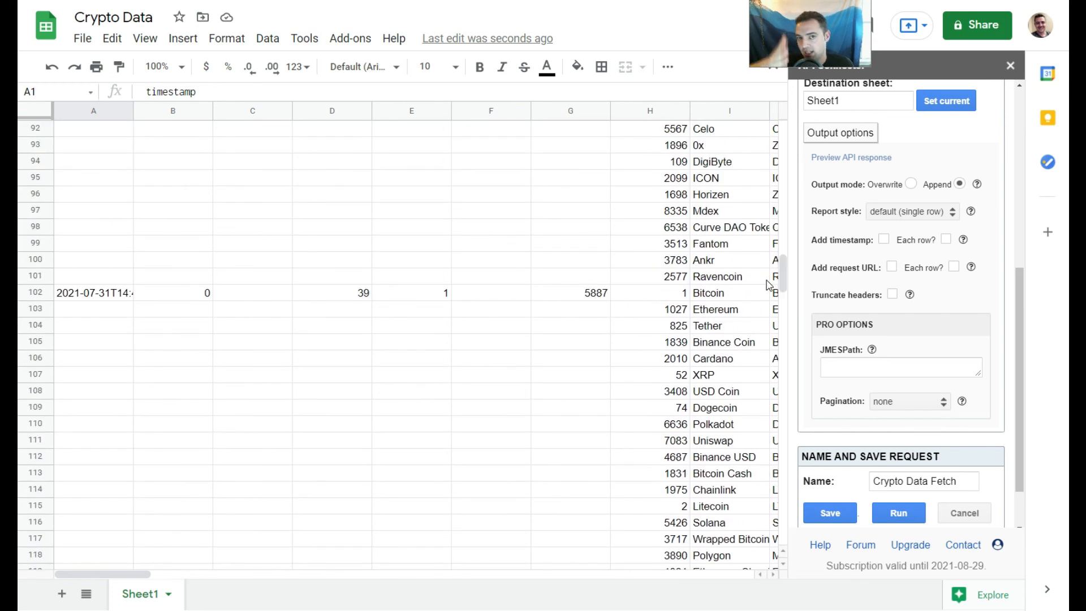
pyautogui.moveTo(786, 281); pyautogui.dragTo(783, 136)
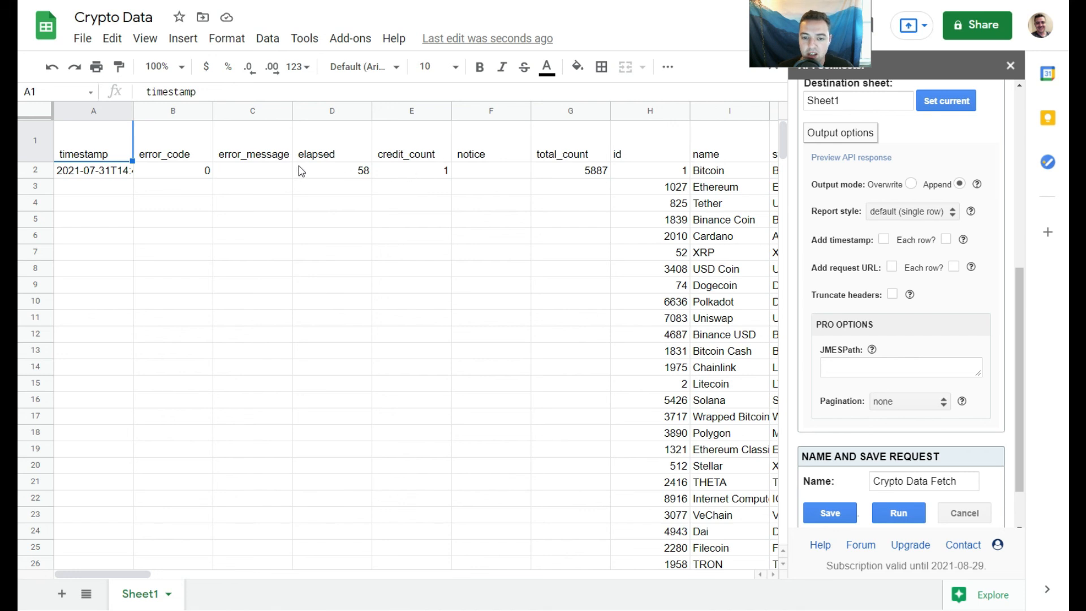
pyautogui.click(310, 152)
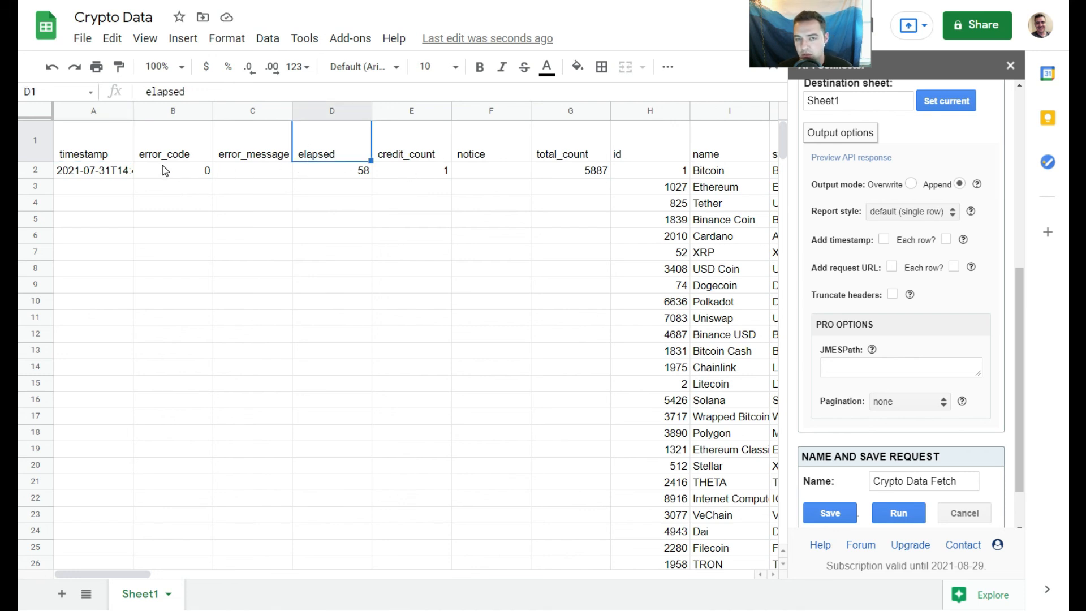